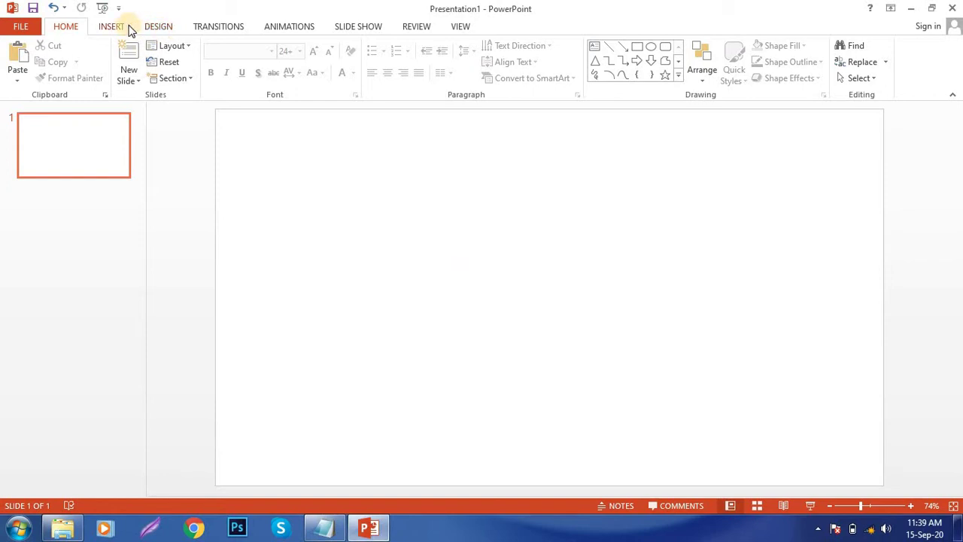
Step: Resize the slide to portrait Letter Paper (8.5x11 in), 7.5 × 10 in, choosing Ensure Fit
click(165, 30)
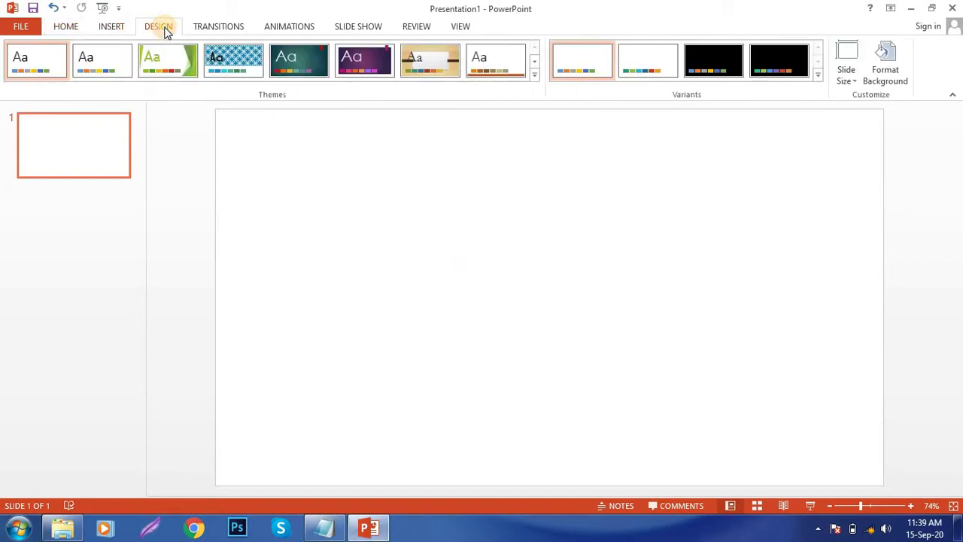
click(855, 86)
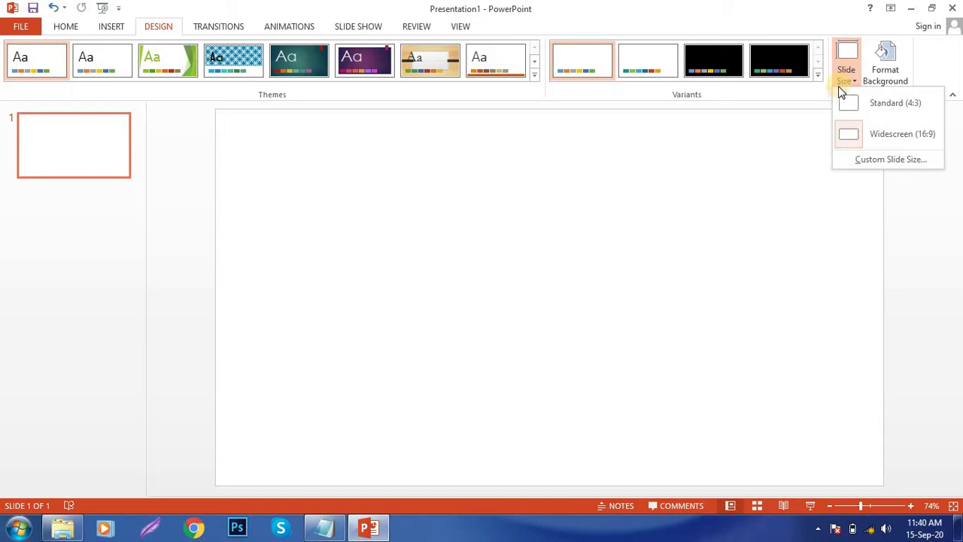
click(873, 159)
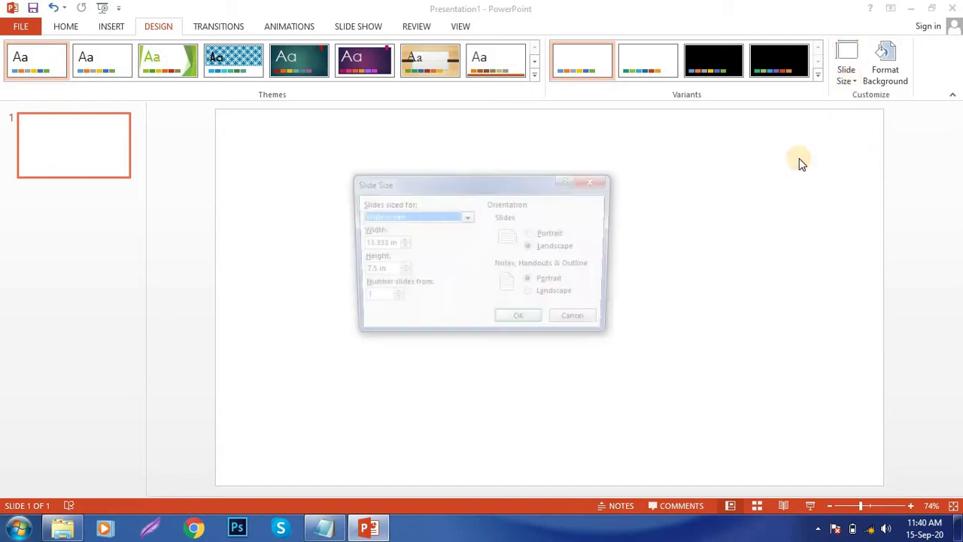
click(465, 217)
click(463, 219)
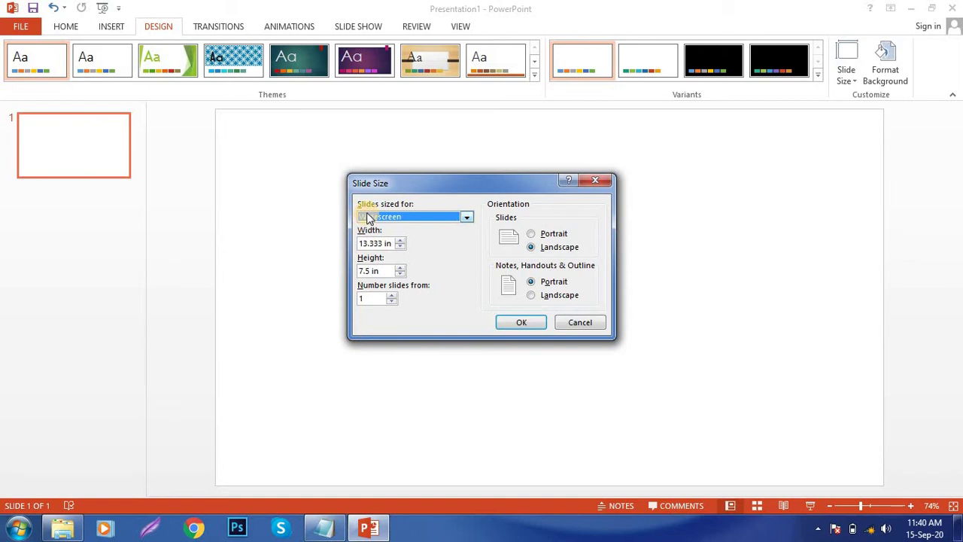
click(467, 219)
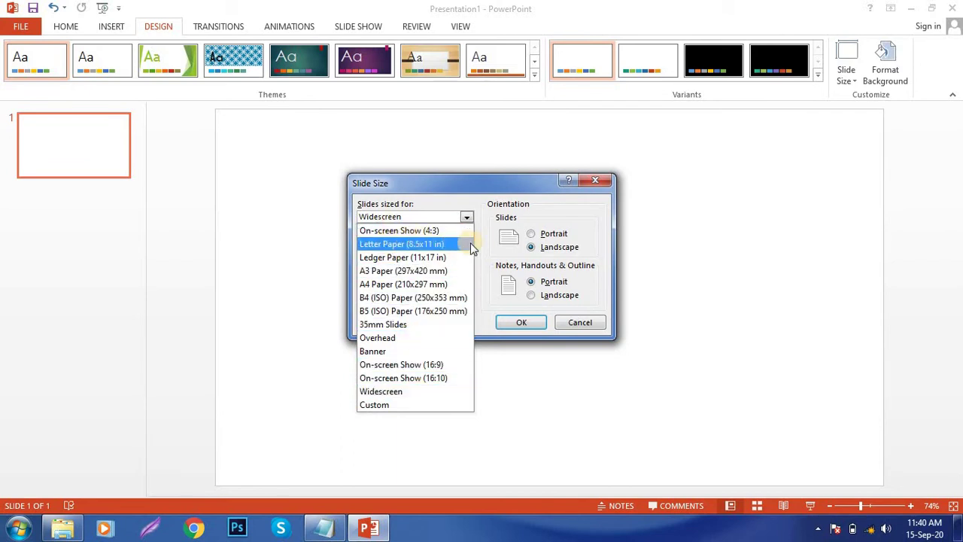
click(493, 251)
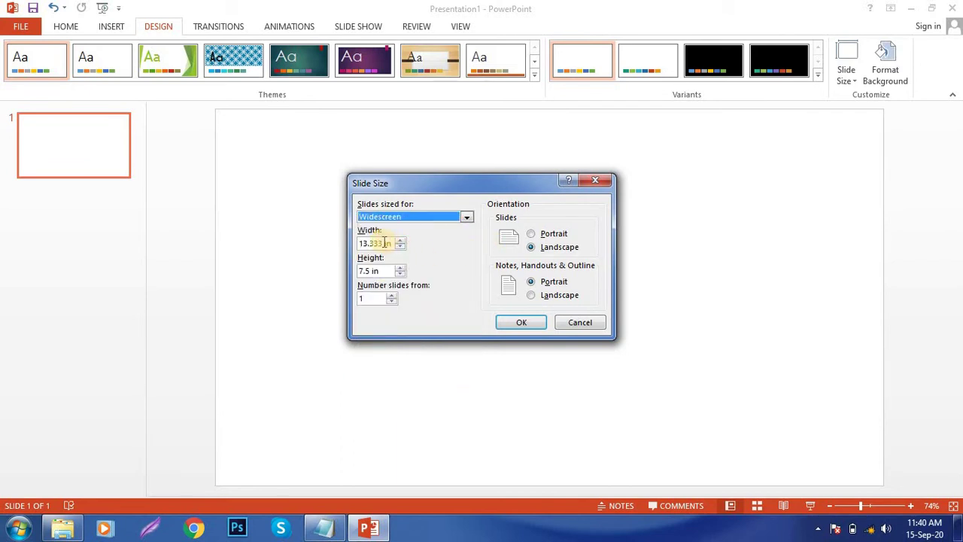
click(466, 217)
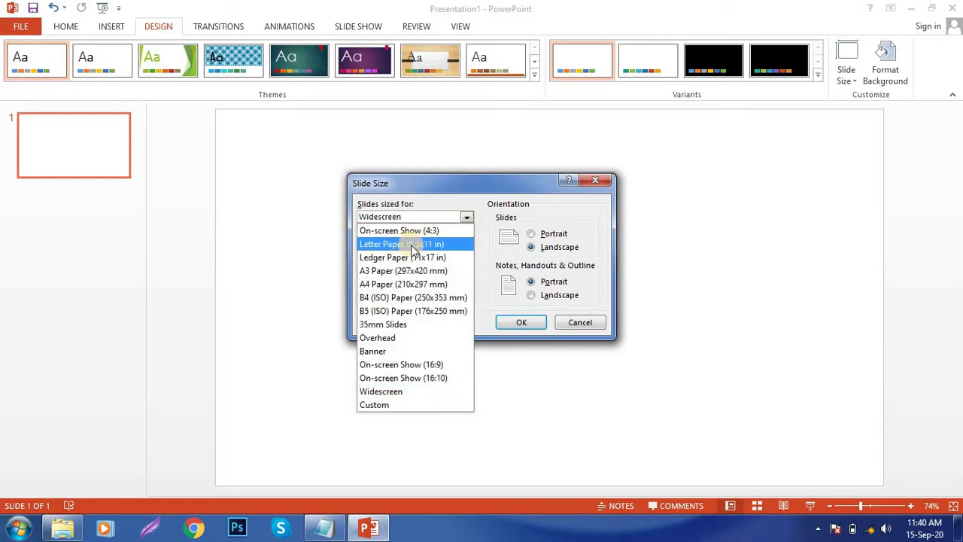
click(388, 246)
click(531, 233)
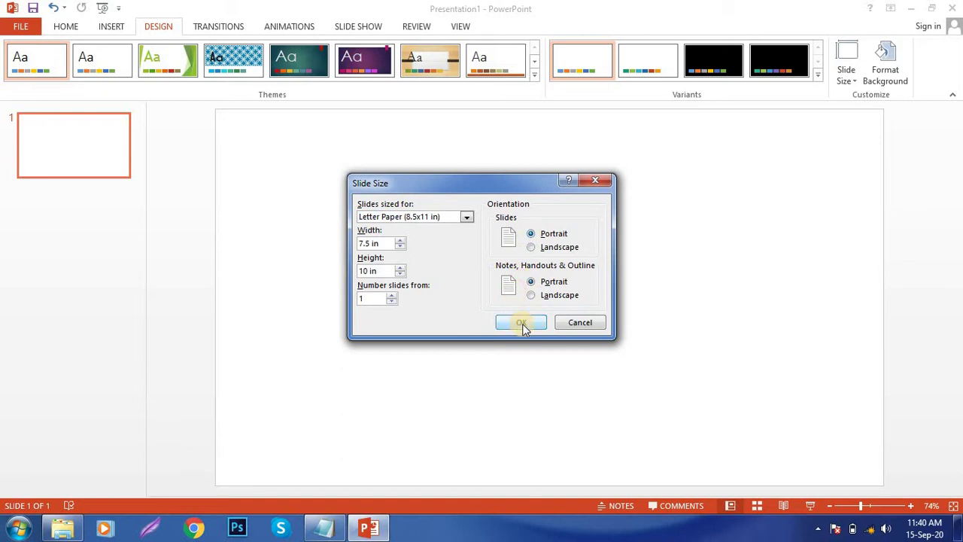
click(522, 323)
click(567, 358)
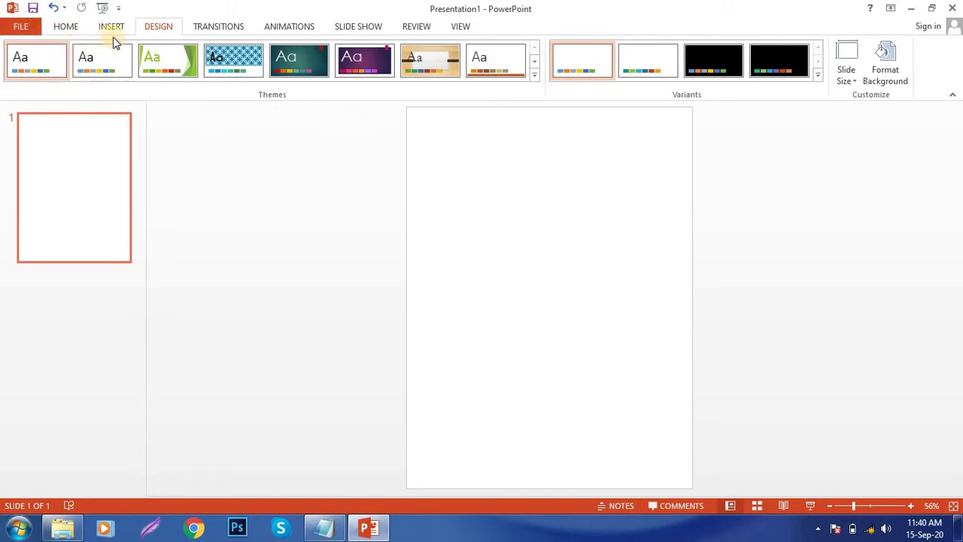
Step: Draw a rectangle across the top edge of the slide
click(65, 26)
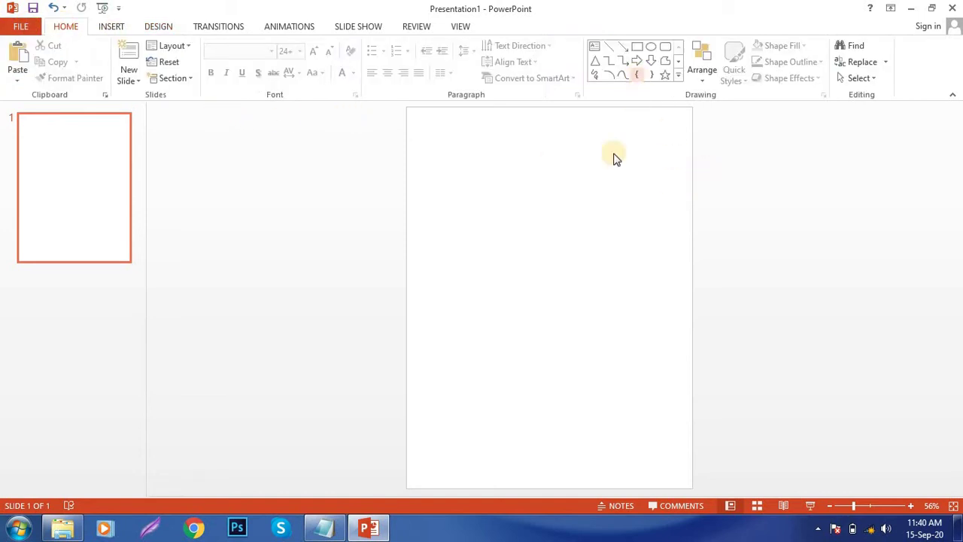
click(637, 48)
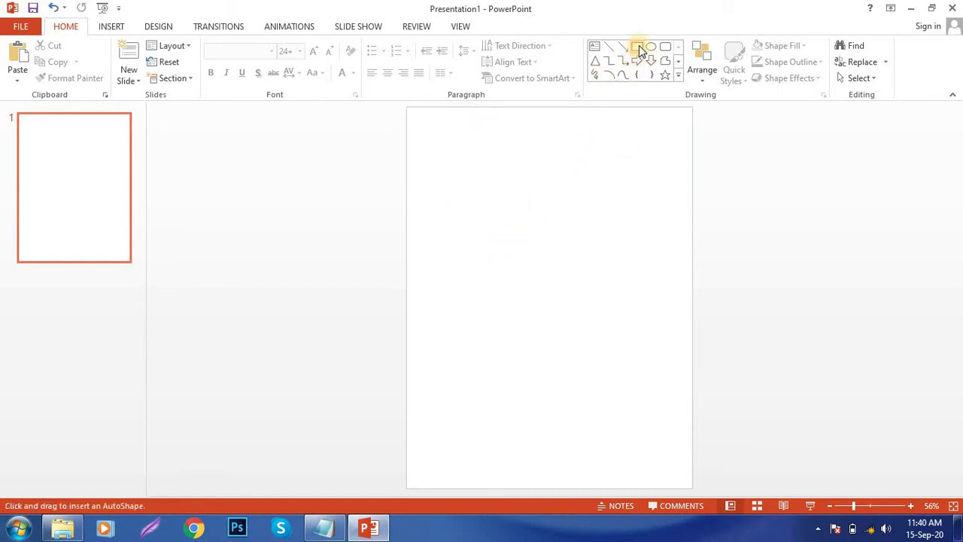
key(Escape)
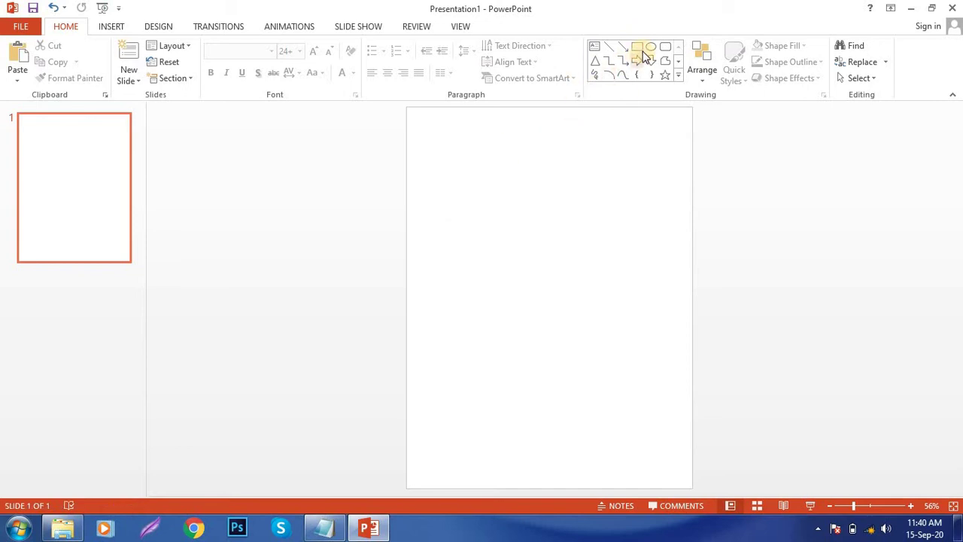
click(638, 48)
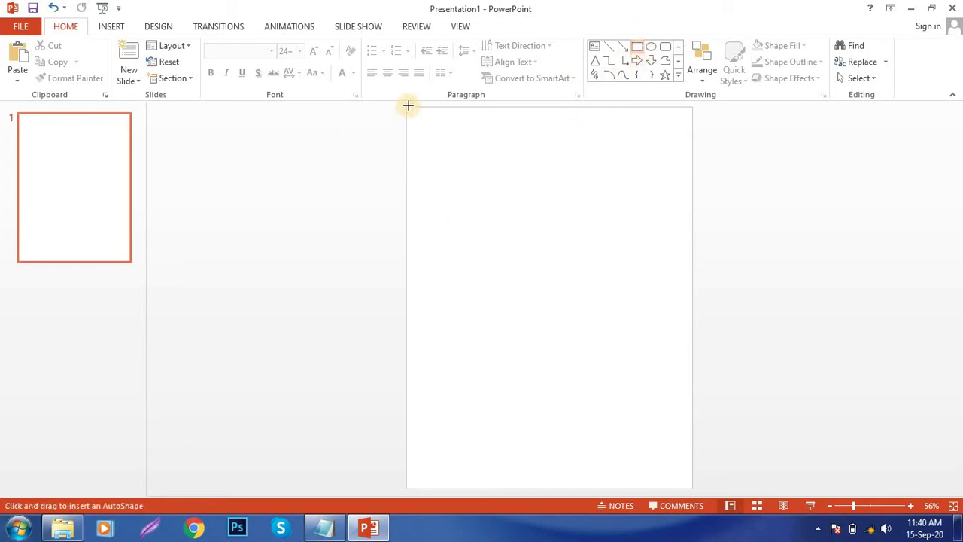
drag(406, 106, 693, 142)
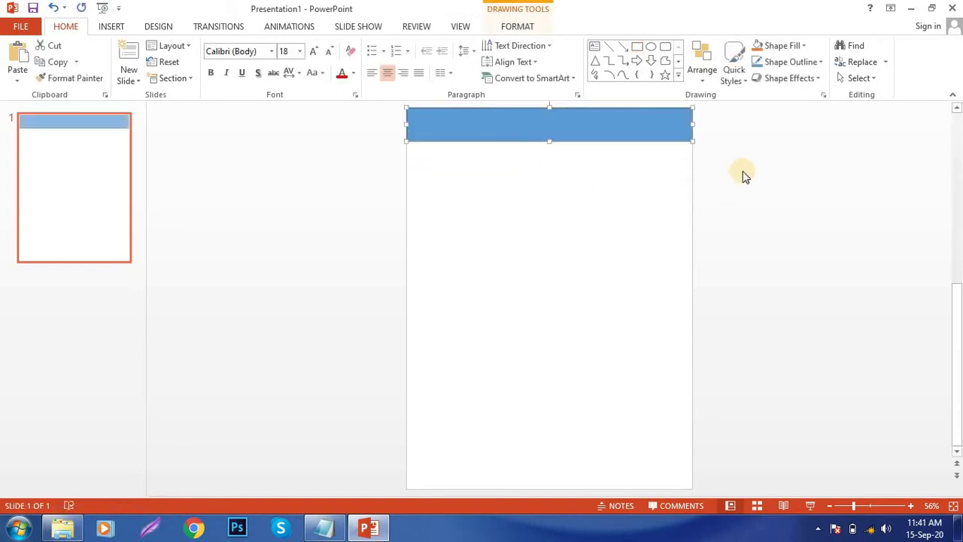
Step: Fill the top bar with orange and remove its outline
click(804, 45)
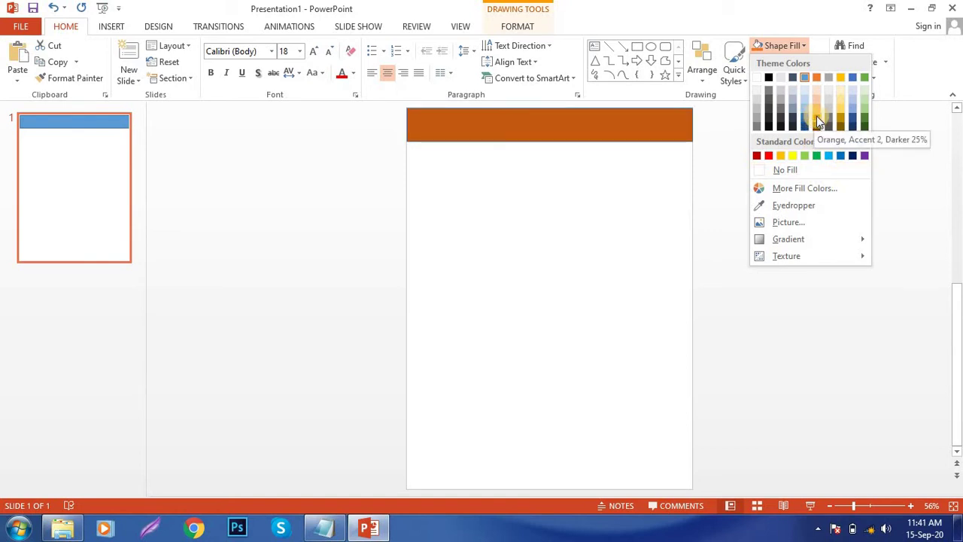
click(816, 78)
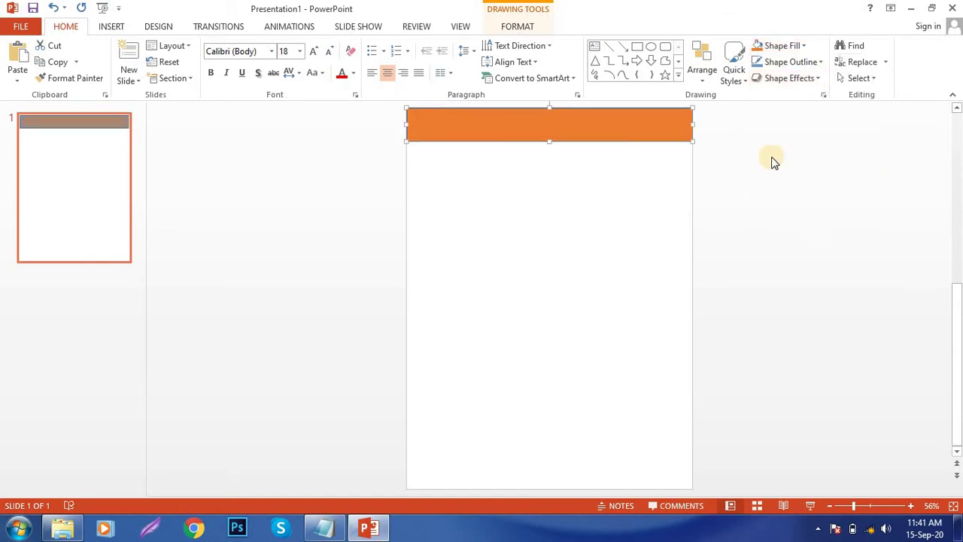
click(811, 63)
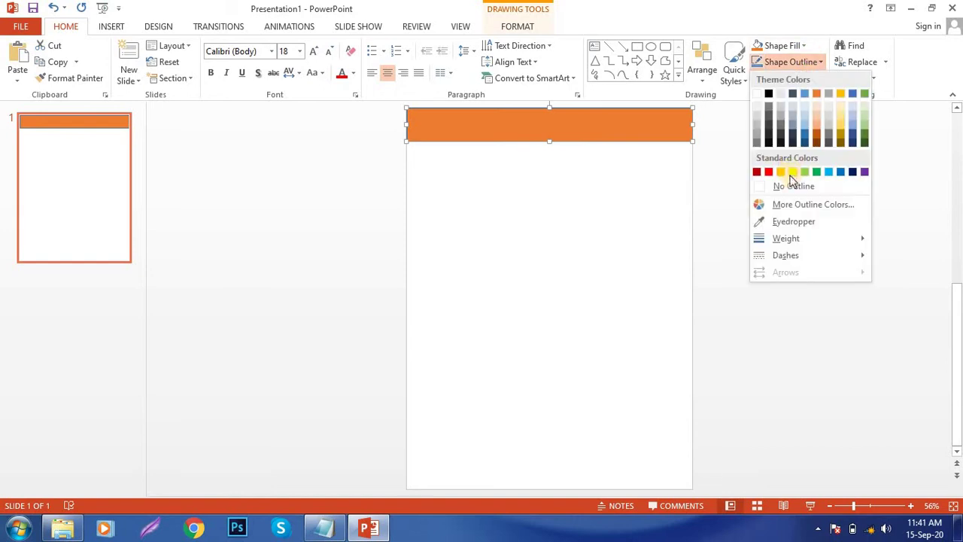
click(796, 190)
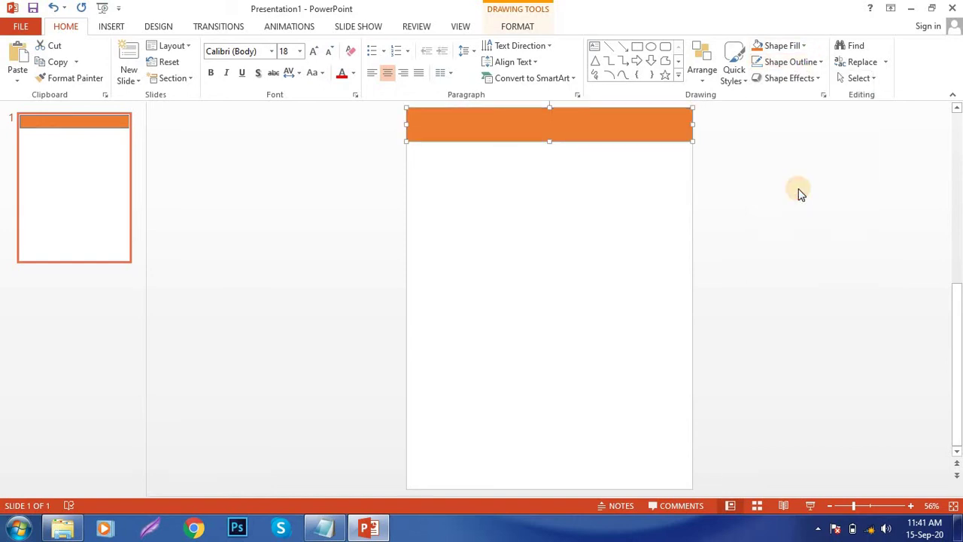
click(762, 245)
click(536, 131)
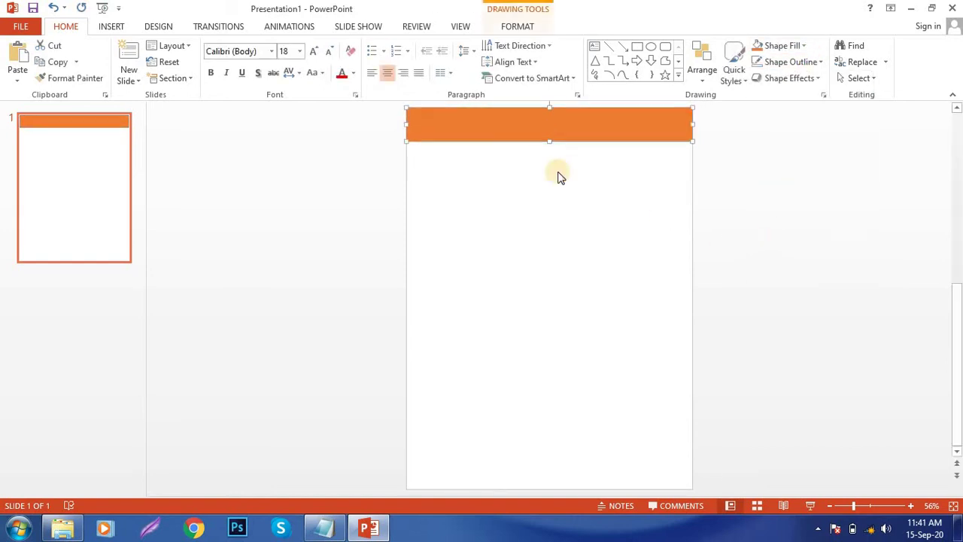
click(721, 222)
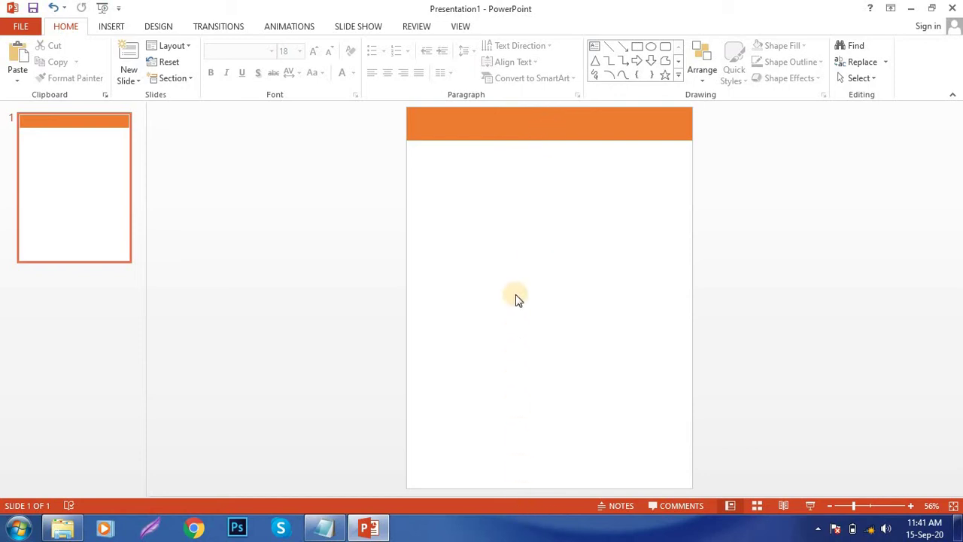
Step: Copy the orange bar down to form a thin strip at the slide bottom
click(577, 122)
mouse_move(578, 122)
mouse_down()
mouse_move(552, 143)
mouse_move(551, 479)
mouse_up()
click(781, 414)
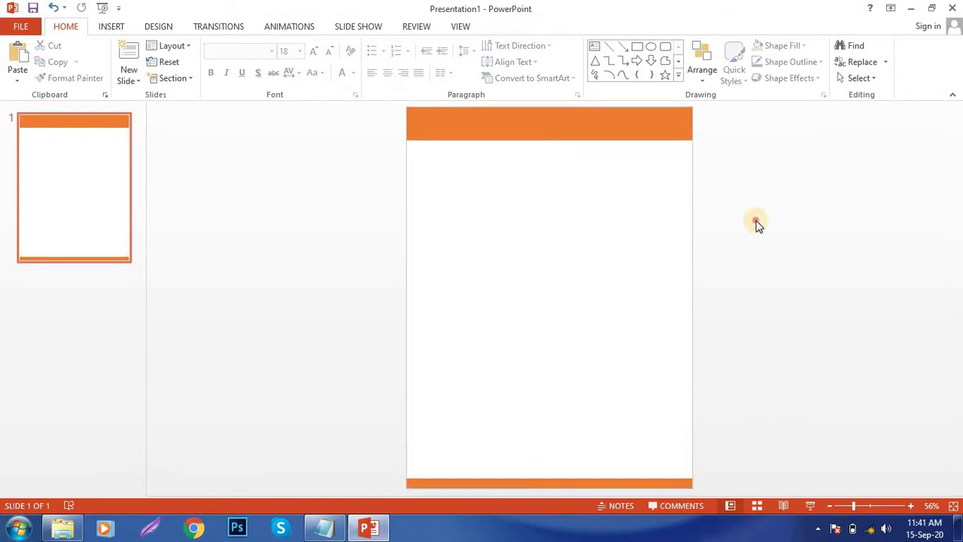
Step: Draw a black 4½ pt line across the slide above the bottom strip
click(609, 50)
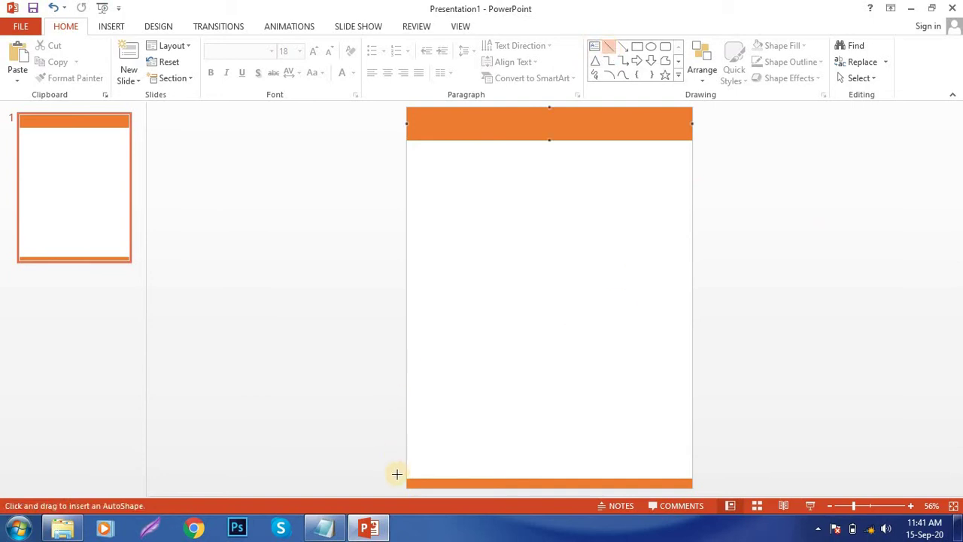
drag(400, 475, 710, 477)
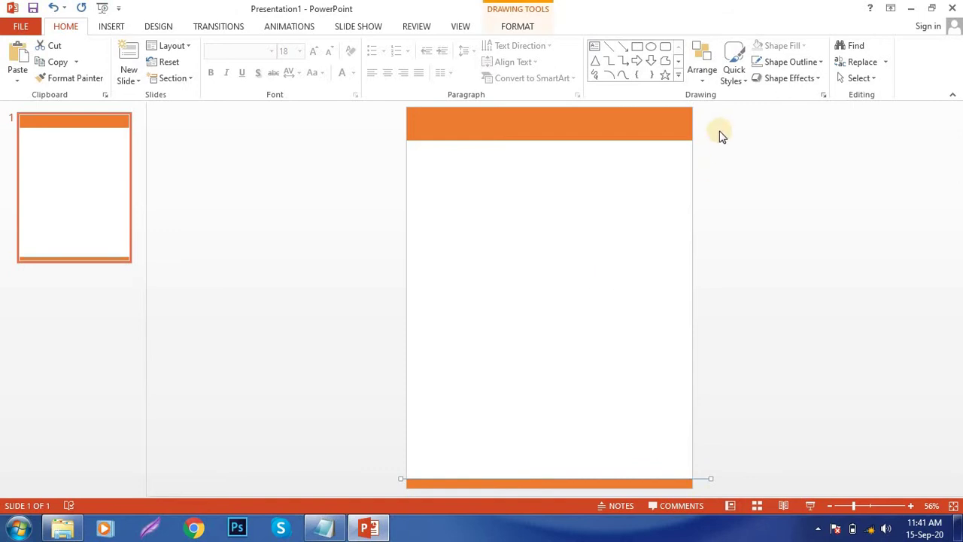
click(786, 57)
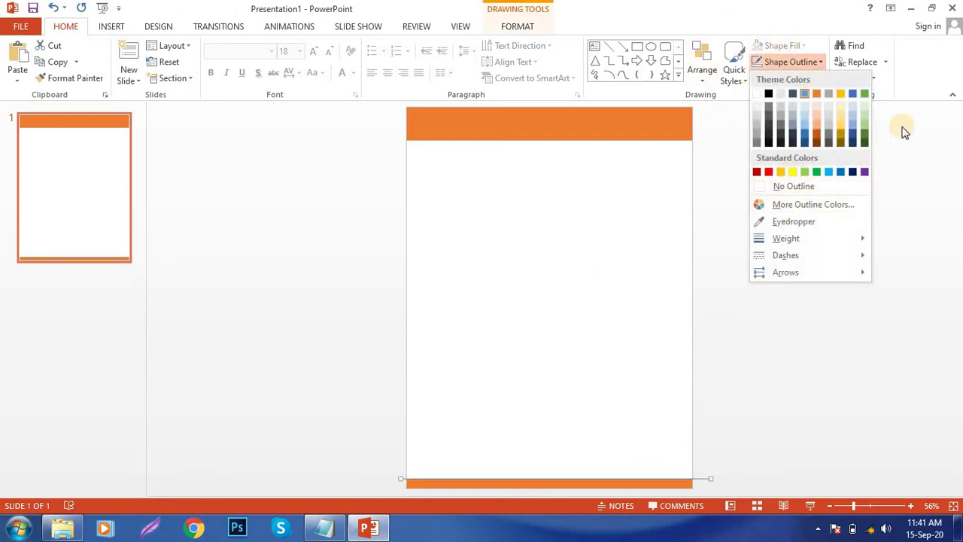
click(768, 93)
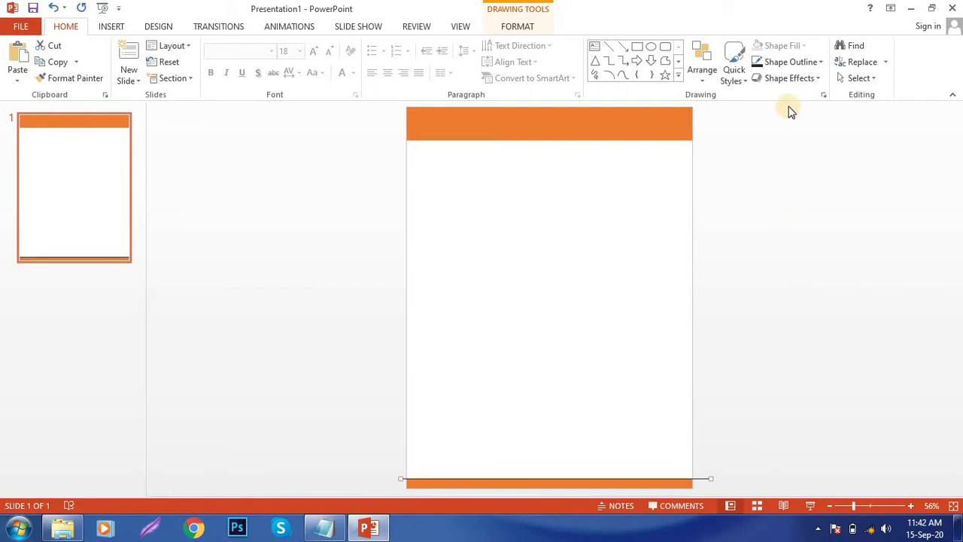
key(Up)
key(Up)
key(Up)
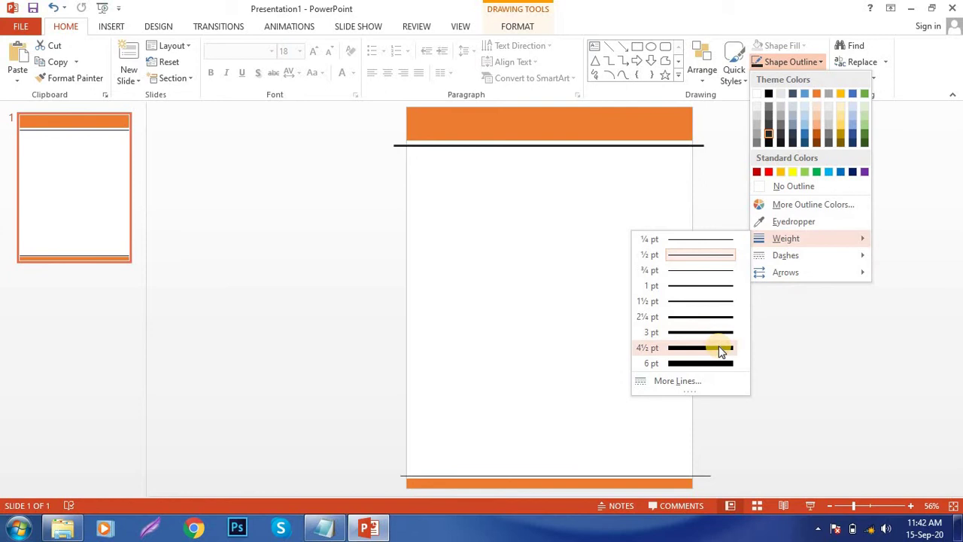
click(720, 348)
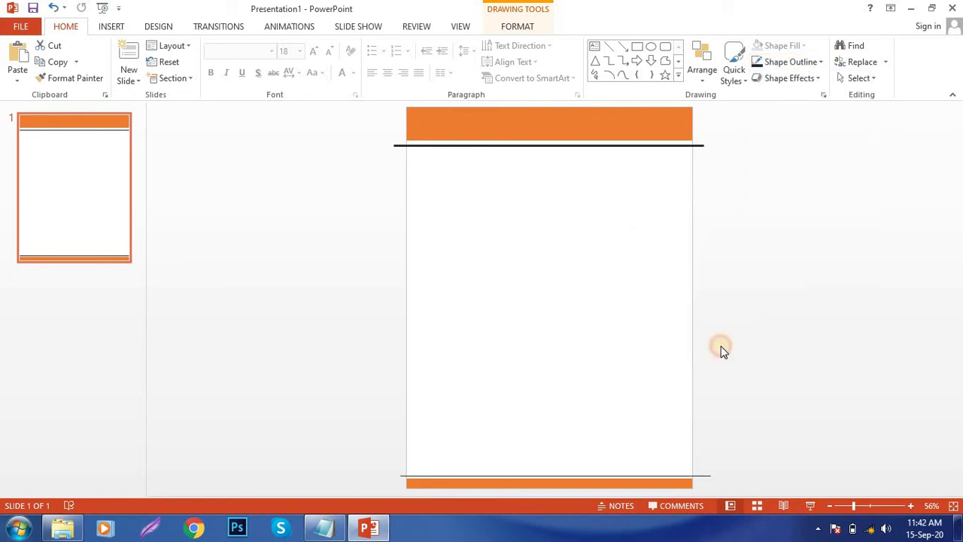
click(786, 319)
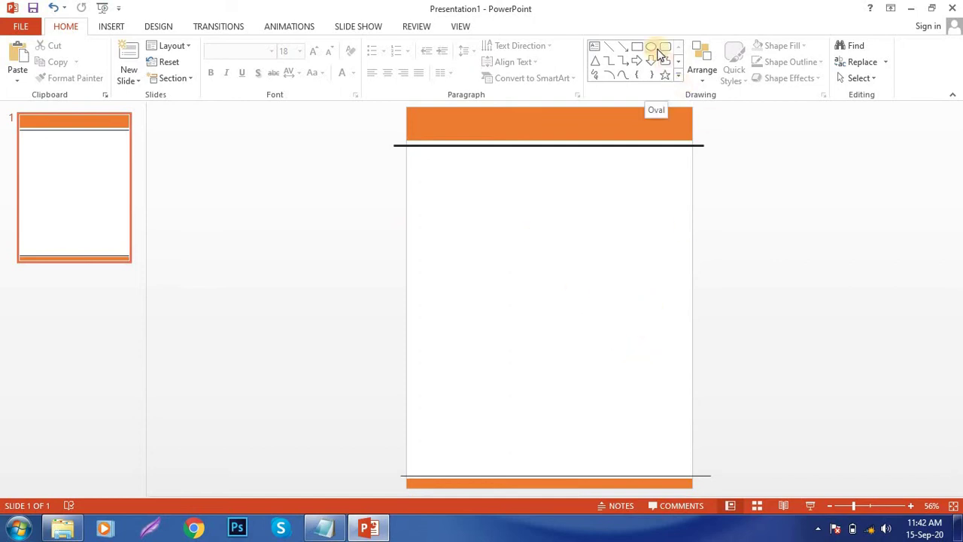
Step: Add orange 44 pt 'LOGO' text and move it just under the header line
click(595, 47)
drag(437, 234, 609, 287)
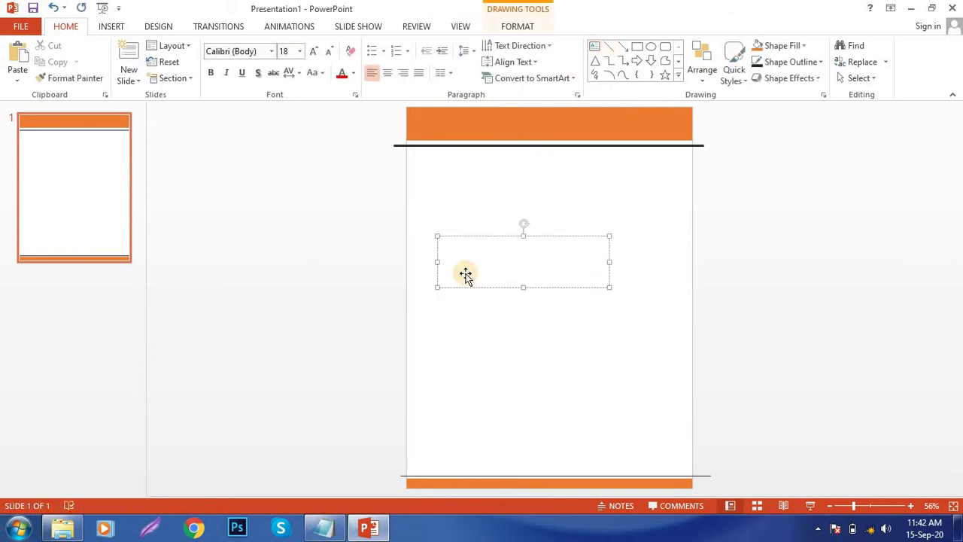
text(LOGO)
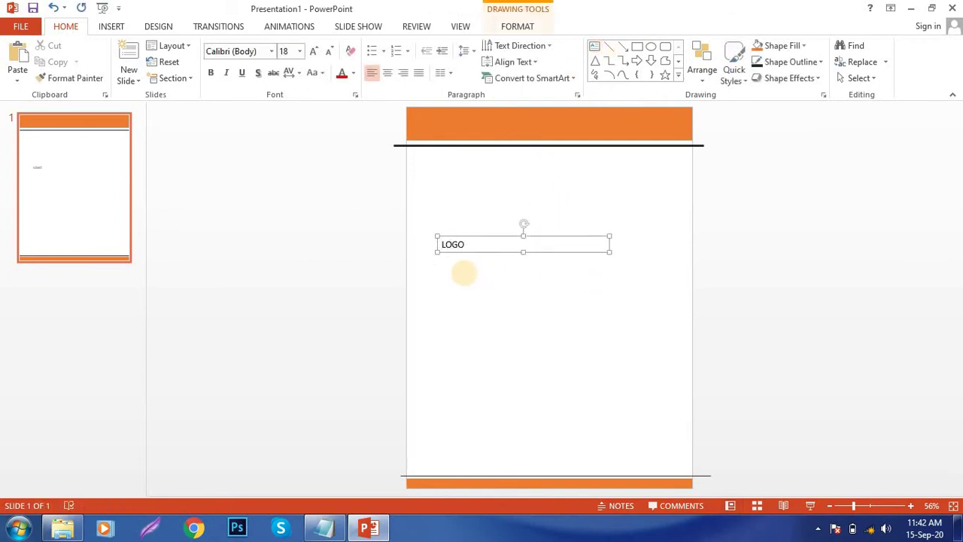
drag(464, 273, 419, 239)
click(299, 51)
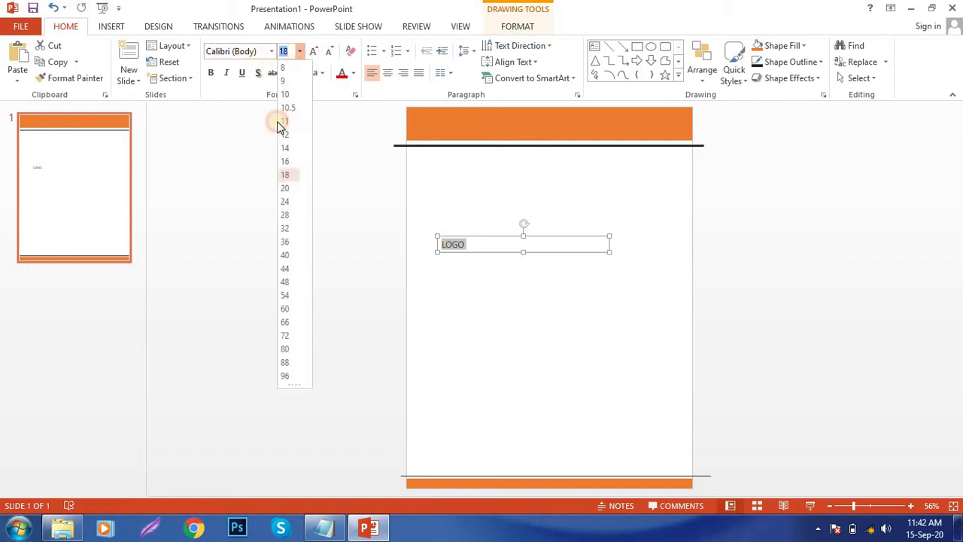
click(286, 268)
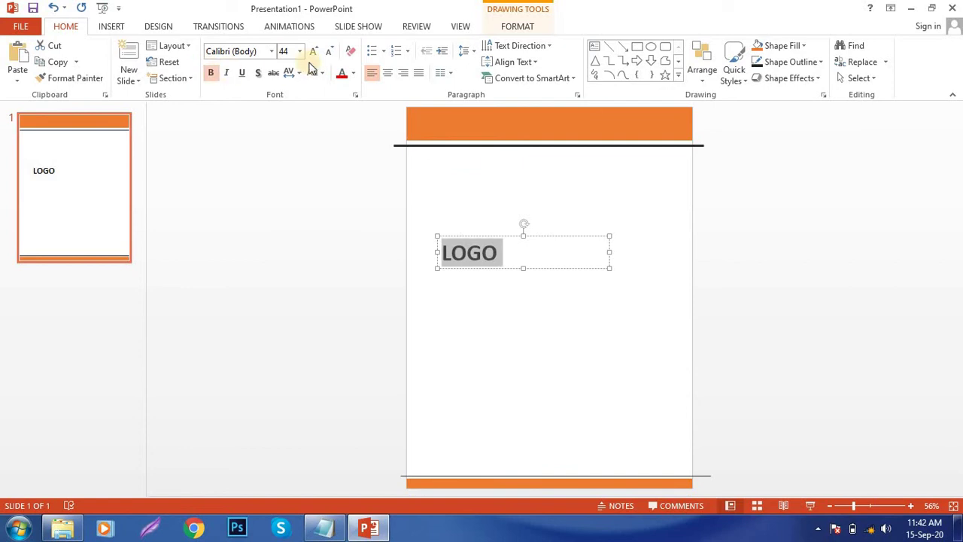
click(352, 73)
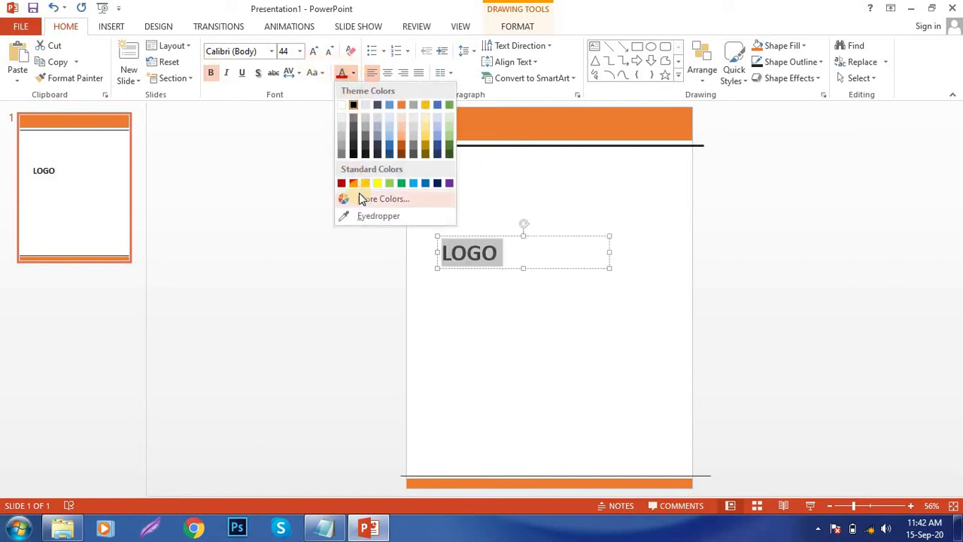
click(401, 141)
mouse_move(443, 236)
mouse_down()
mouse_move(479, 163)
mouse_move(473, 154)
mouse_up()
drag(458, 154, 438, 152)
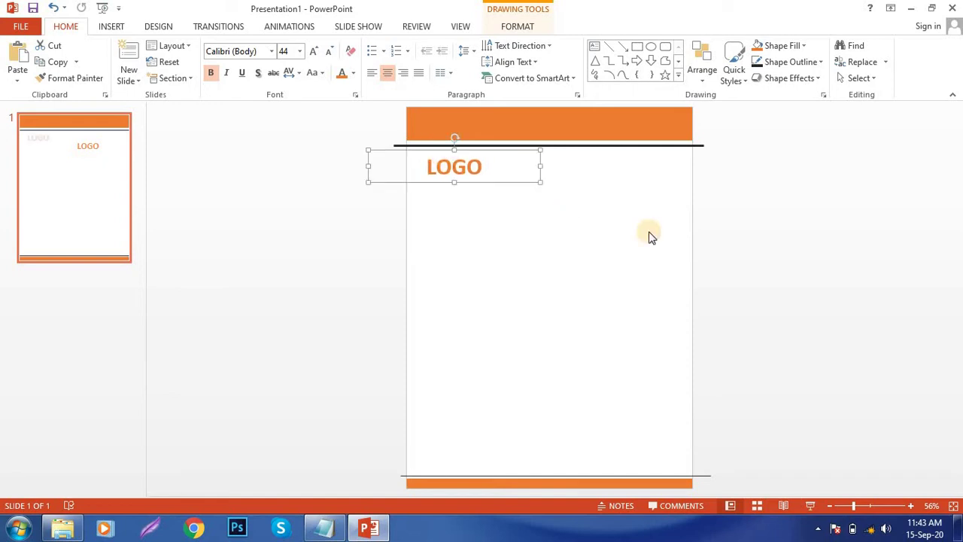
click(746, 239)
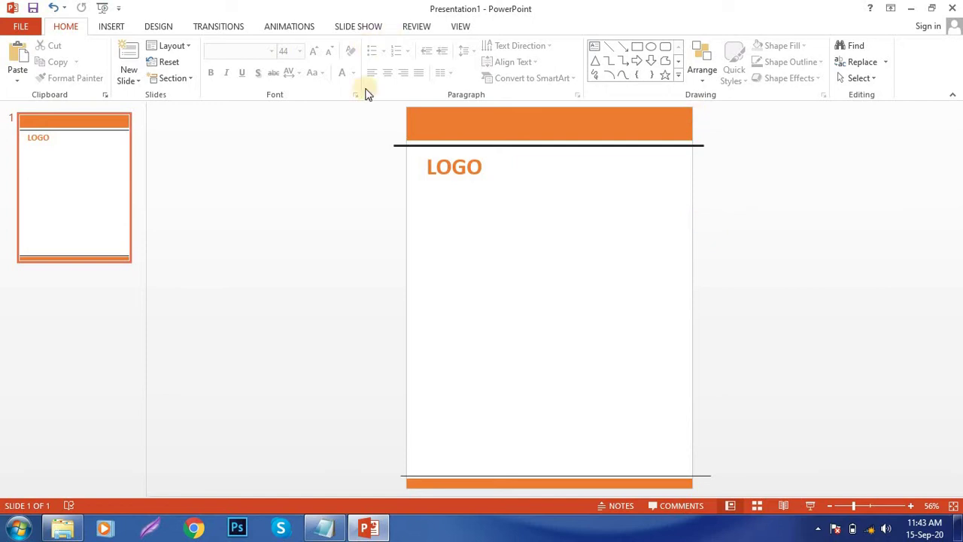
Step: Shrink LOGO to 36 pt, left-align it at the margin, and draw an empty text box below
click(455, 163)
double_click(456, 163)
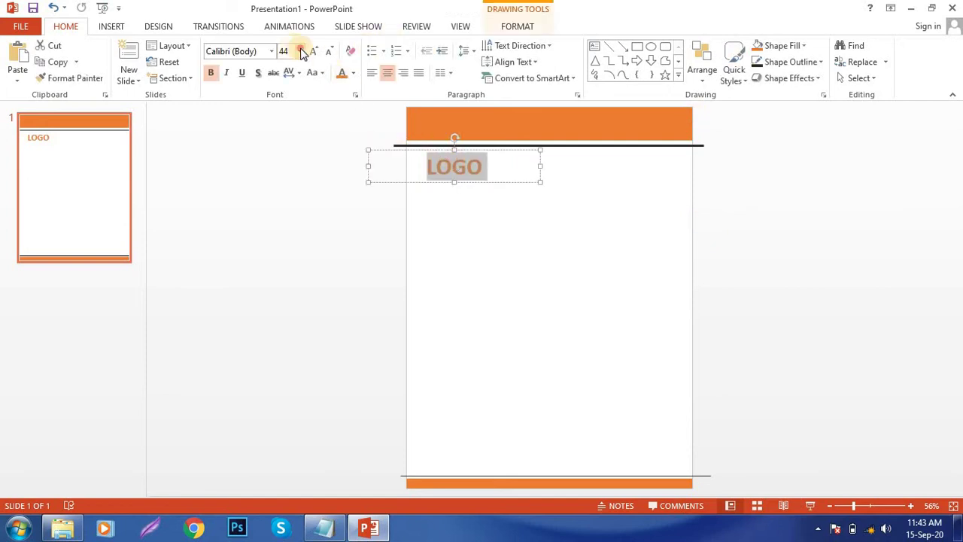
click(299, 50)
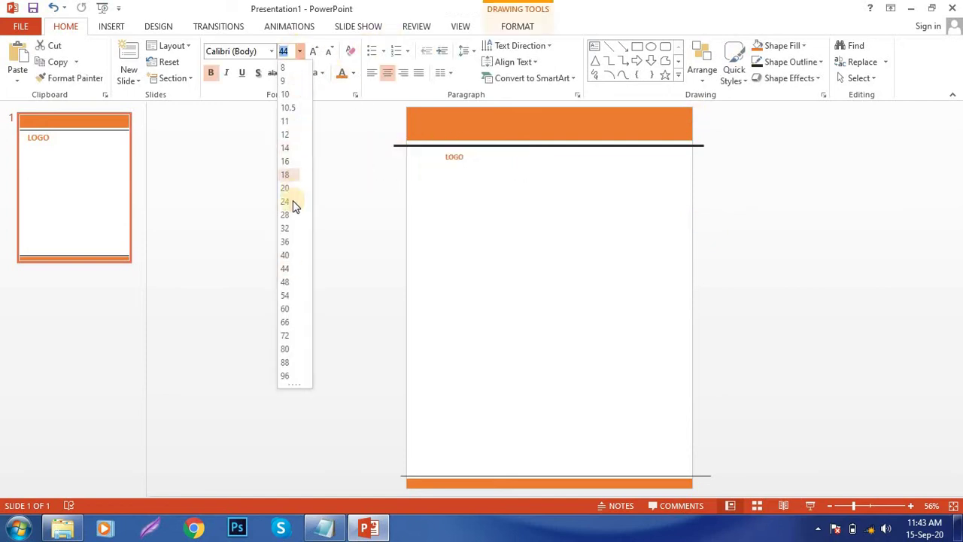
click(293, 240)
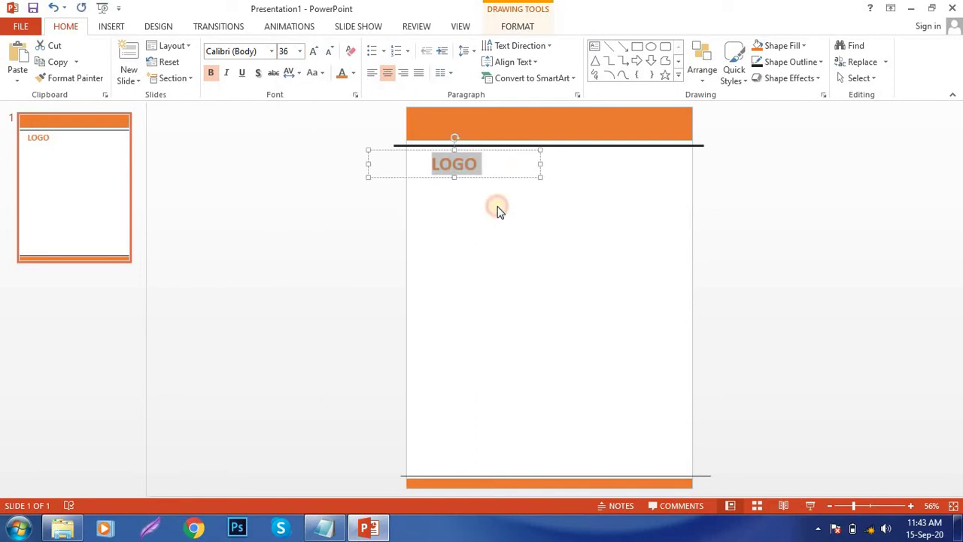
click(371, 73)
mouse_move(429, 155)
mouse_down()
mouse_move(498, 152)
mouse_move(486, 150)
mouse_up()
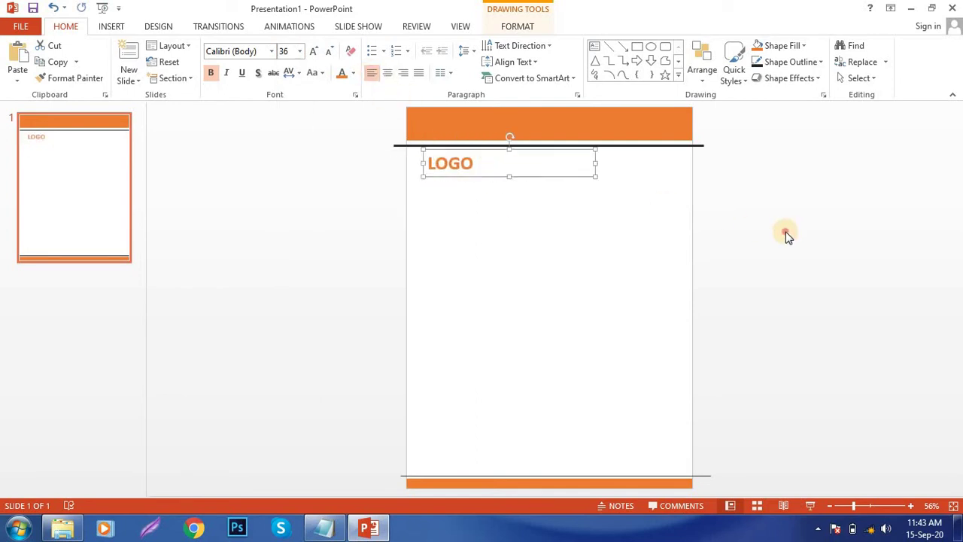
click(786, 235)
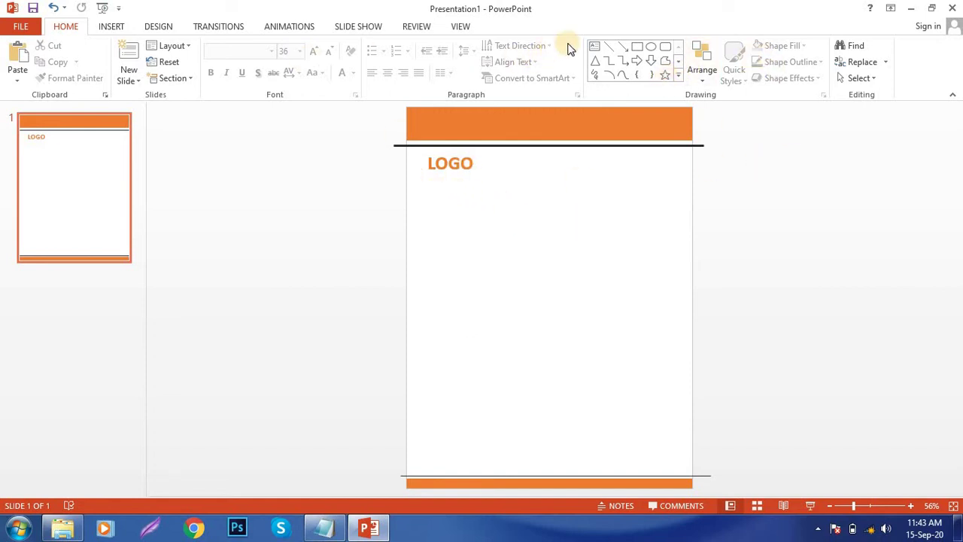
click(595, 46)
drag(436, 187, 639, 224)
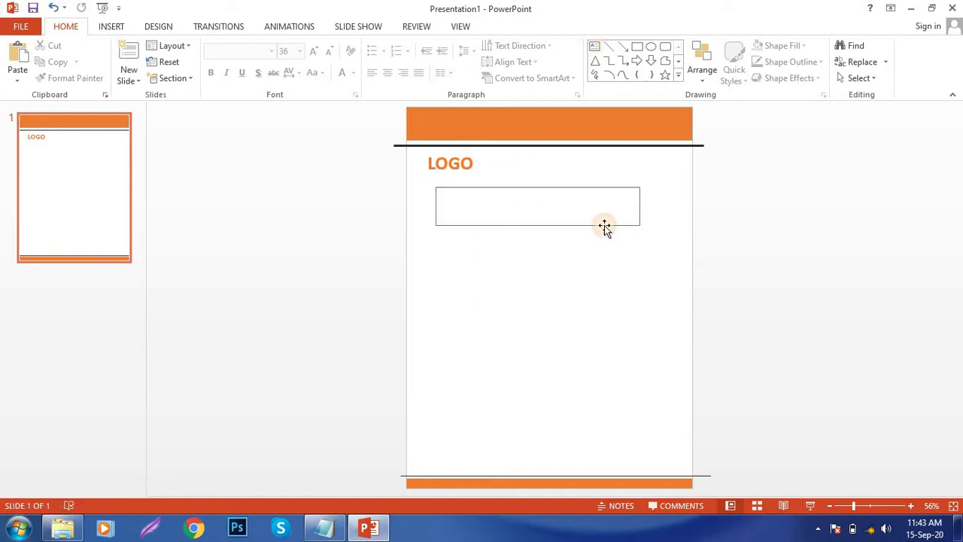
Step: Enter 'YOUR COMPANY NAME' in dark grey bold and place it just under LOGO
text(YOUR COMPANY NAME)
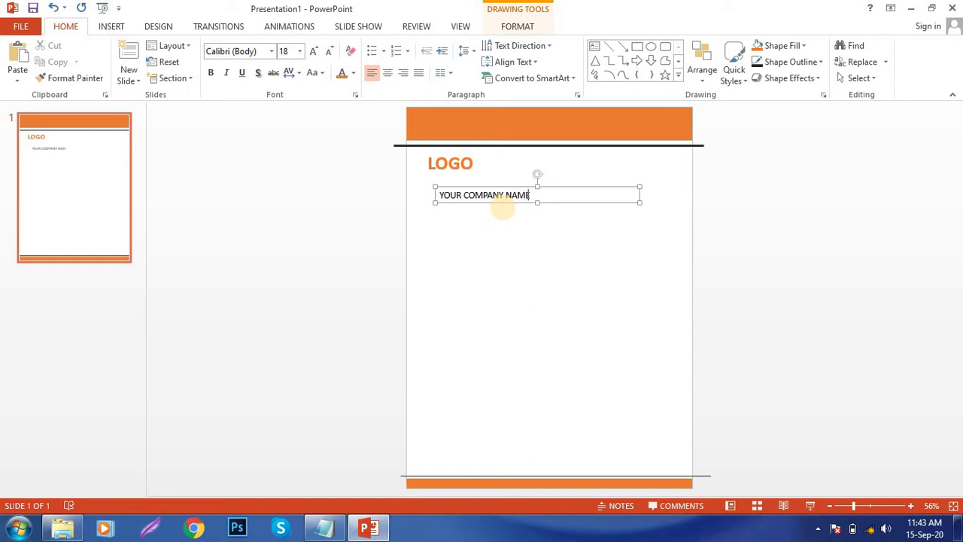
key(ctrl+a)
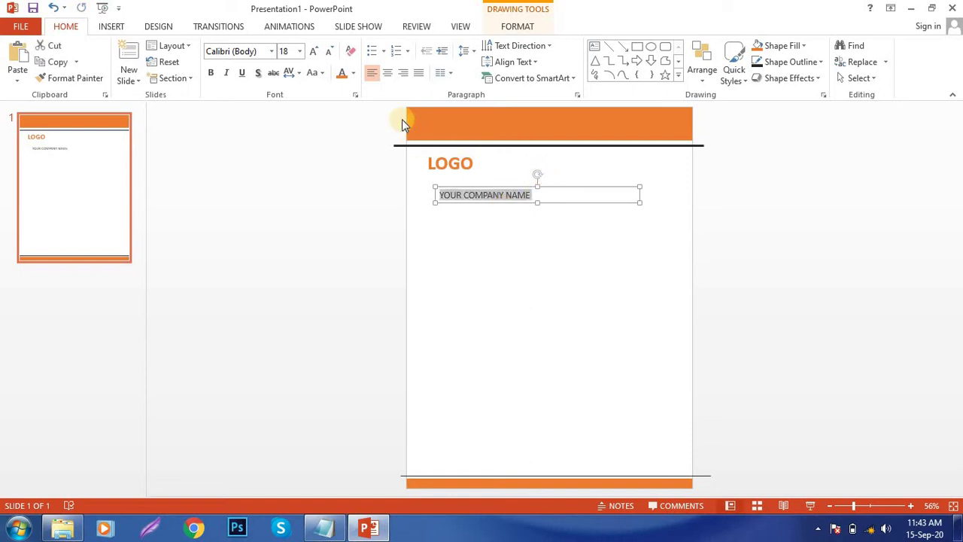
click(353, 73)
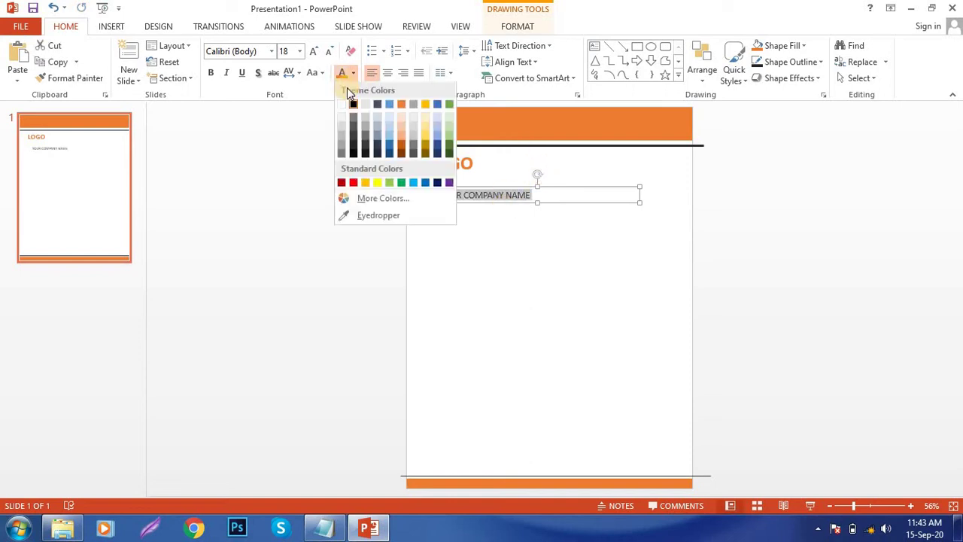
click(357, 146)
click(518, 188)
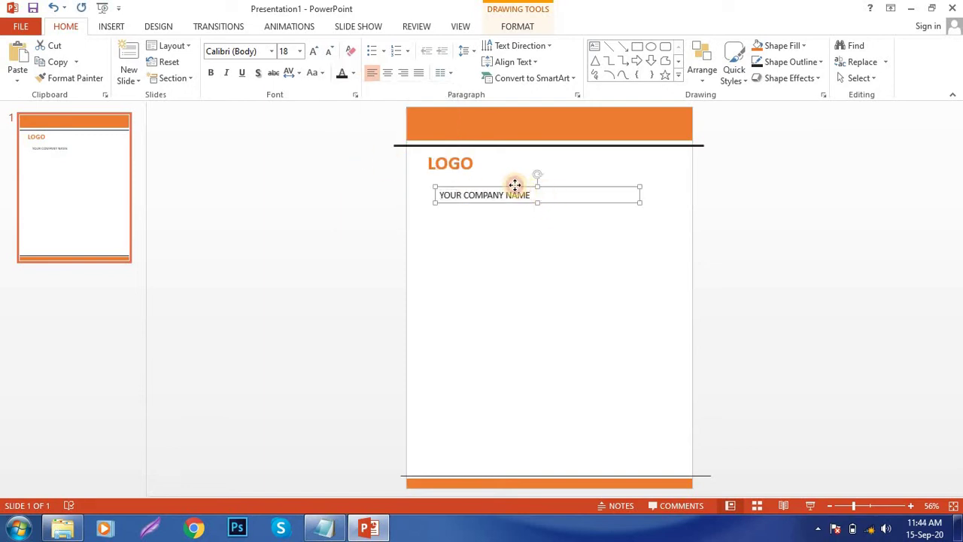
drag(519, 188, 510, 173)
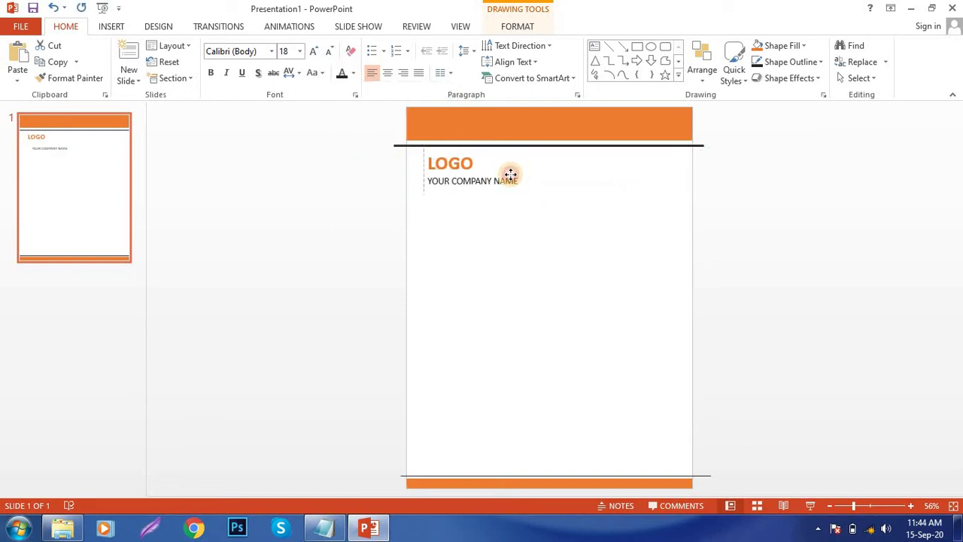
click(211, 73)
click(526, 316)
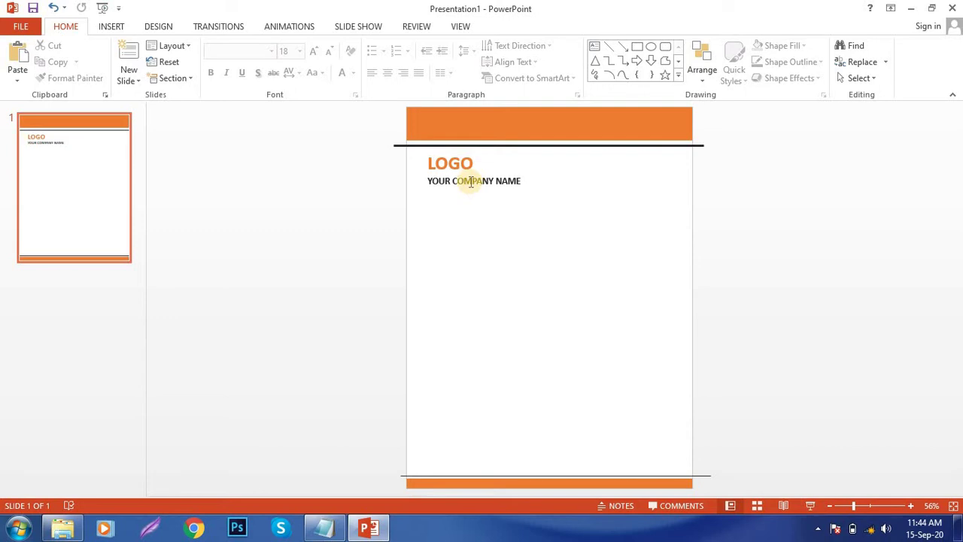
click(471, 182)
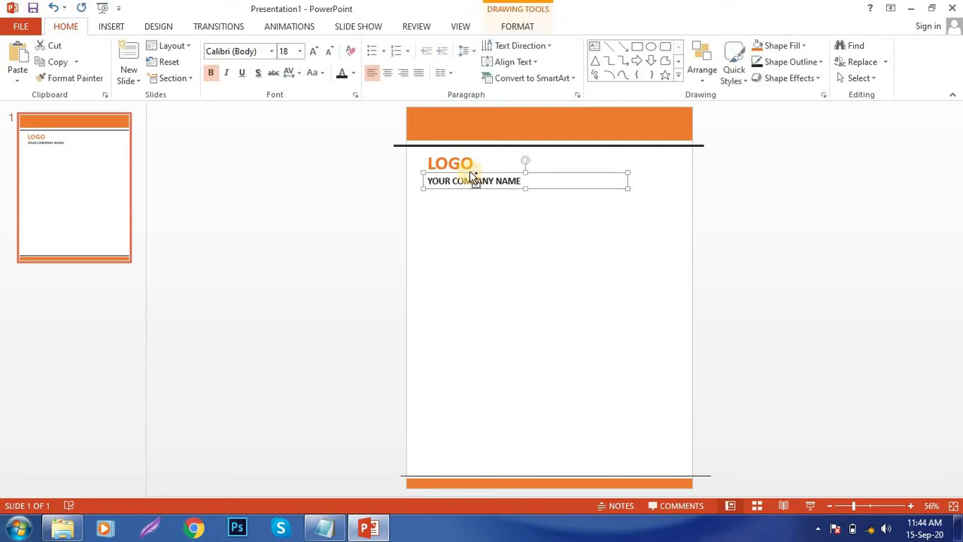
Step: Duplicate the company name into a 14 pt 'Your Tagline Here' line beneath it
key(ctrl+d)
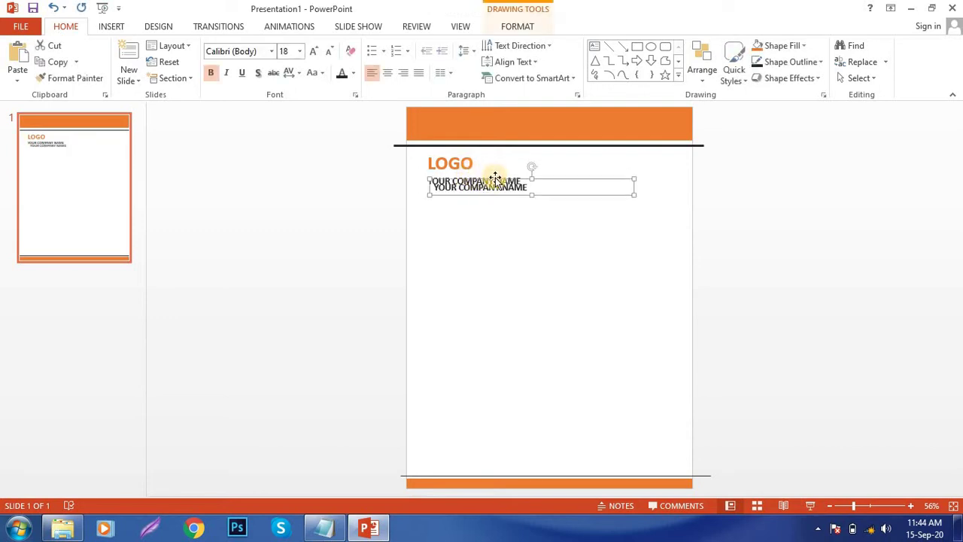
drag(494, 177, 490, 189)
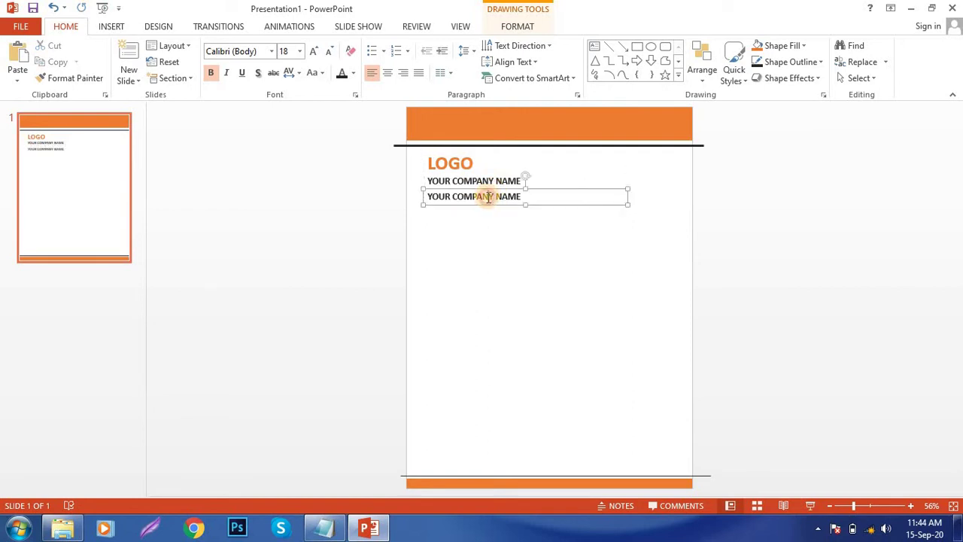
triple_click(487, 197)
mouse_move(367, 529)
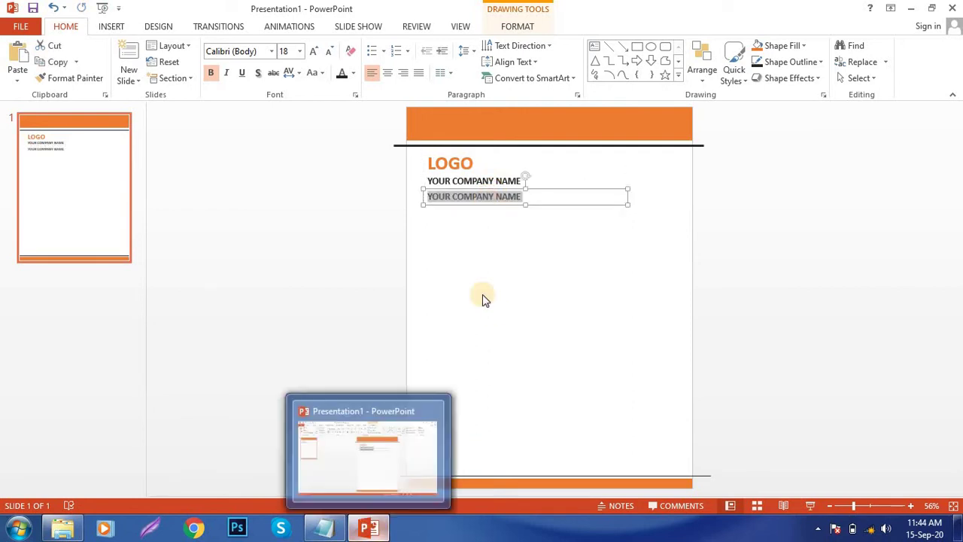
click(470, 197)
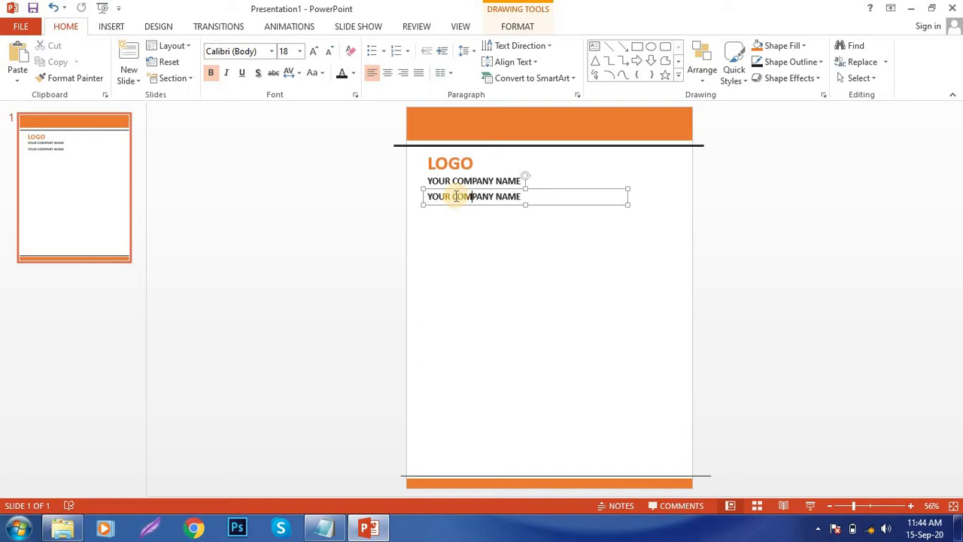
drag(452, 197, 555, 199)
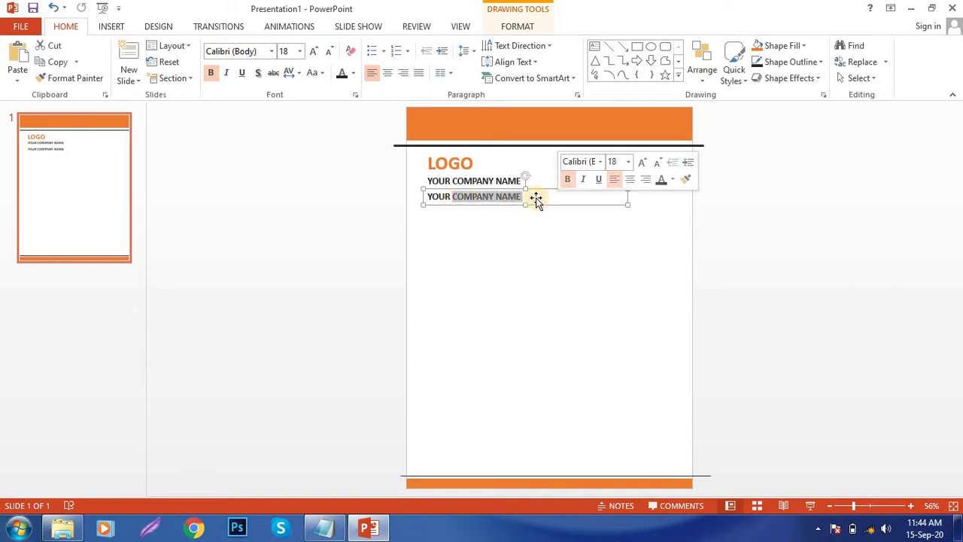
key(ctrl+a)
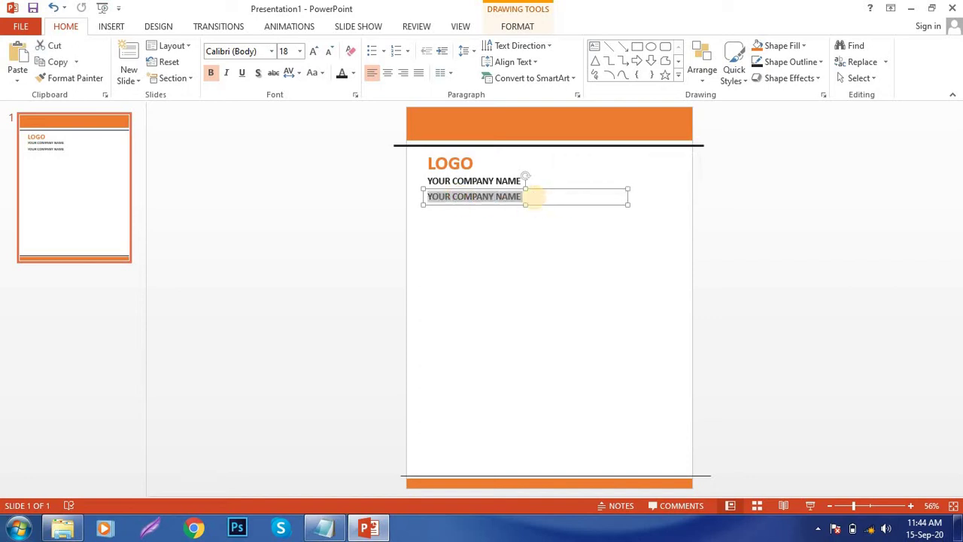
text(Your T)
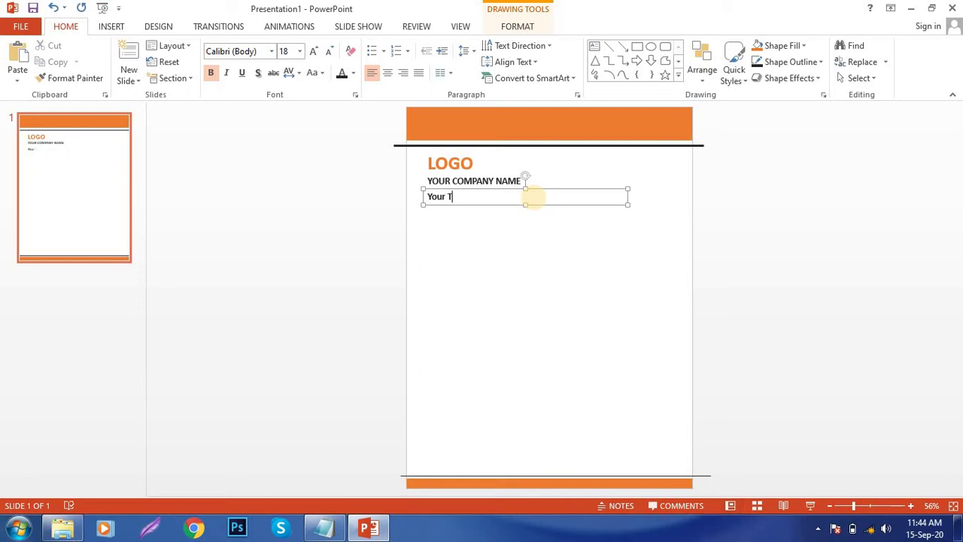
text(agline )
text(Here)
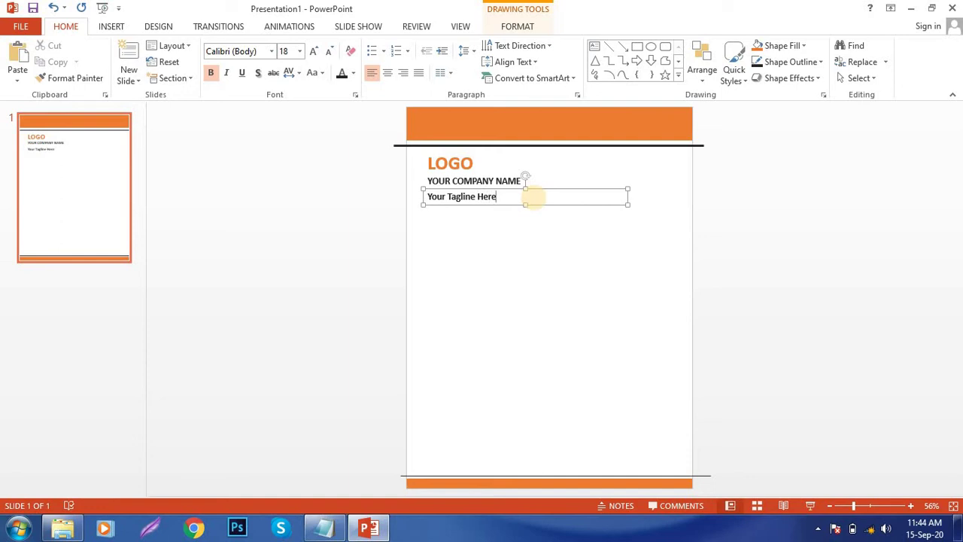
drag(531, 197, 426, 197)
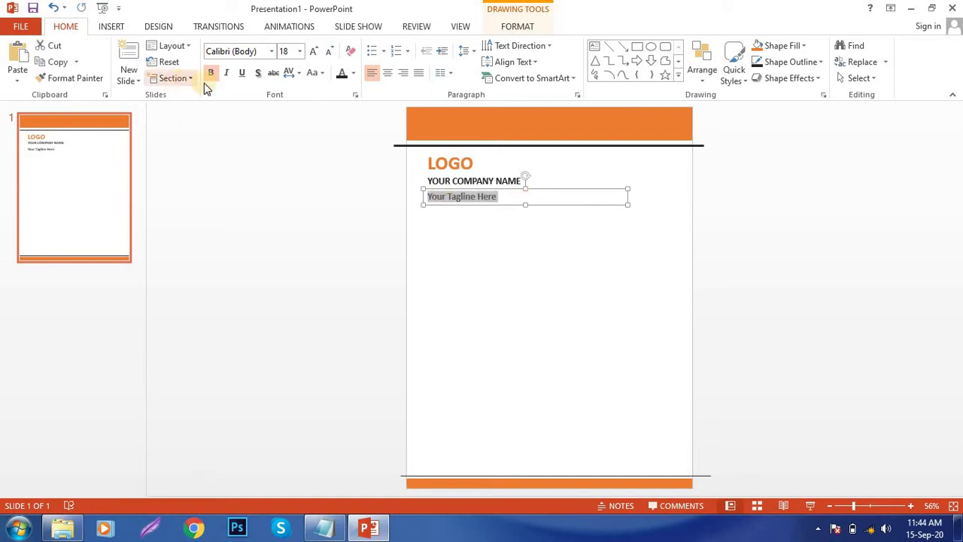
click(301, 52)
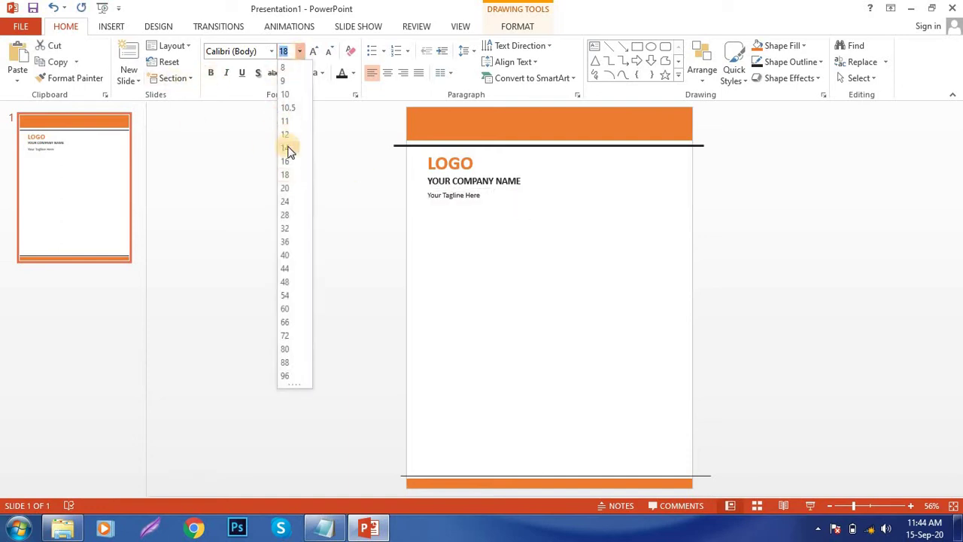
click(290, 150)
click(483, 189)
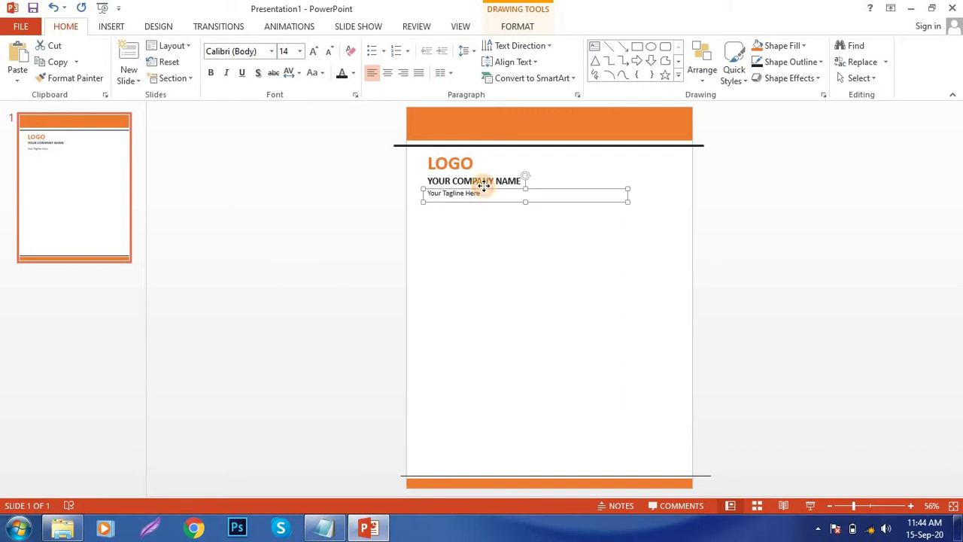
drag(483, 186, 483, 188)
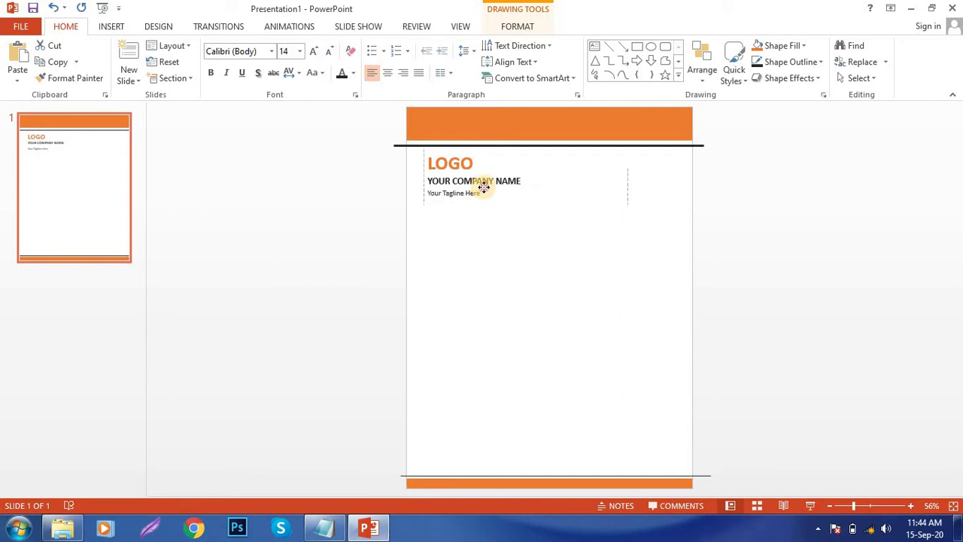
click(796, 249)
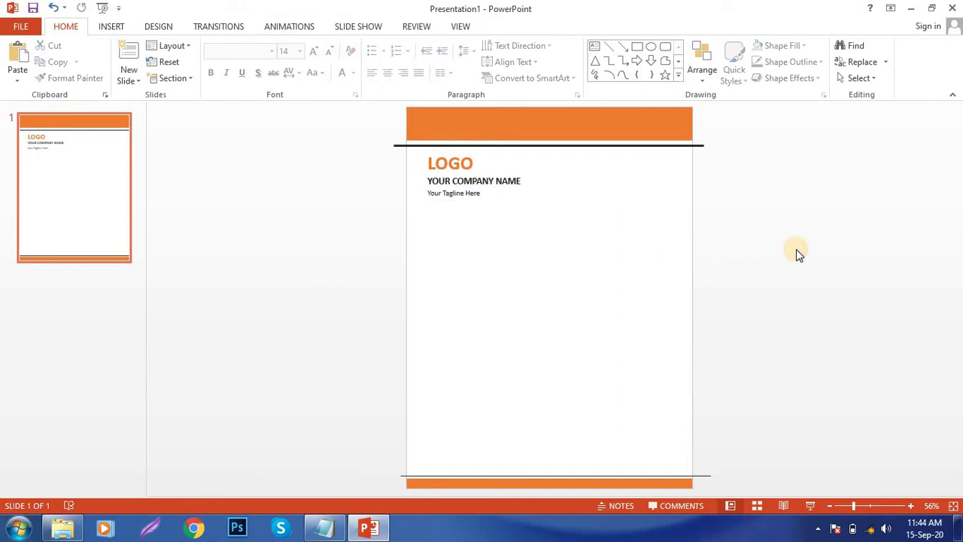
Step: Move the company name and tagline slightly lower together, then begin saving the file
click(447, 182)
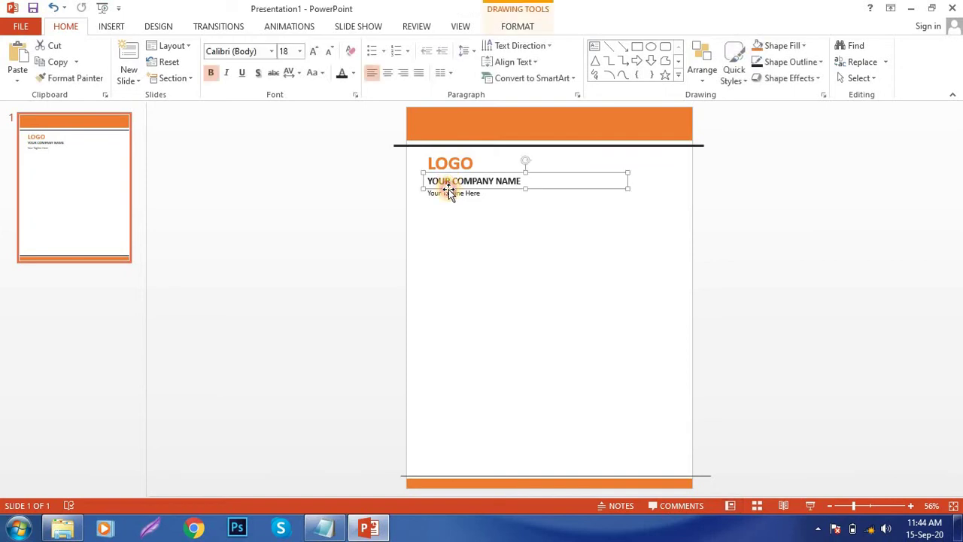
click(447, 194)
shift+click(449, 175)
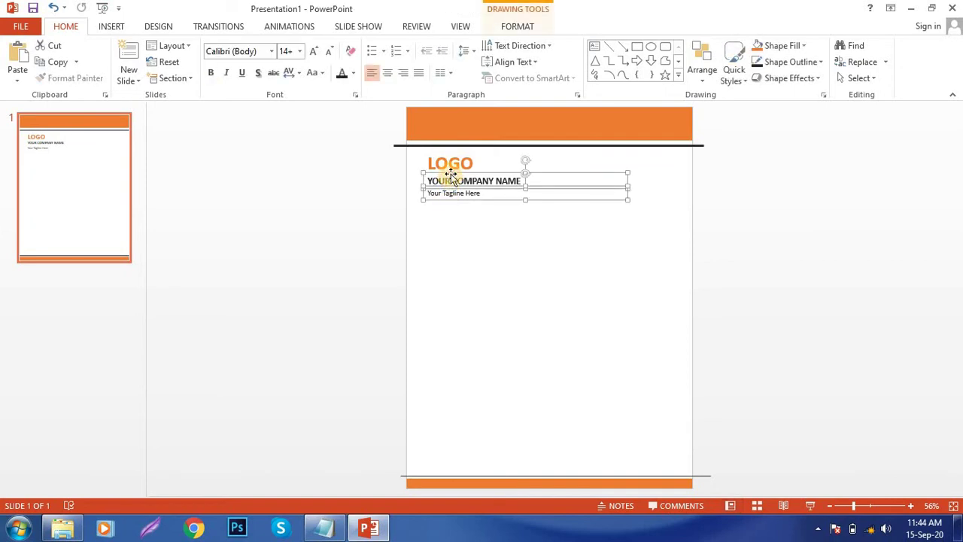
drag(451, 175, 451, 181)
click(749, 246)
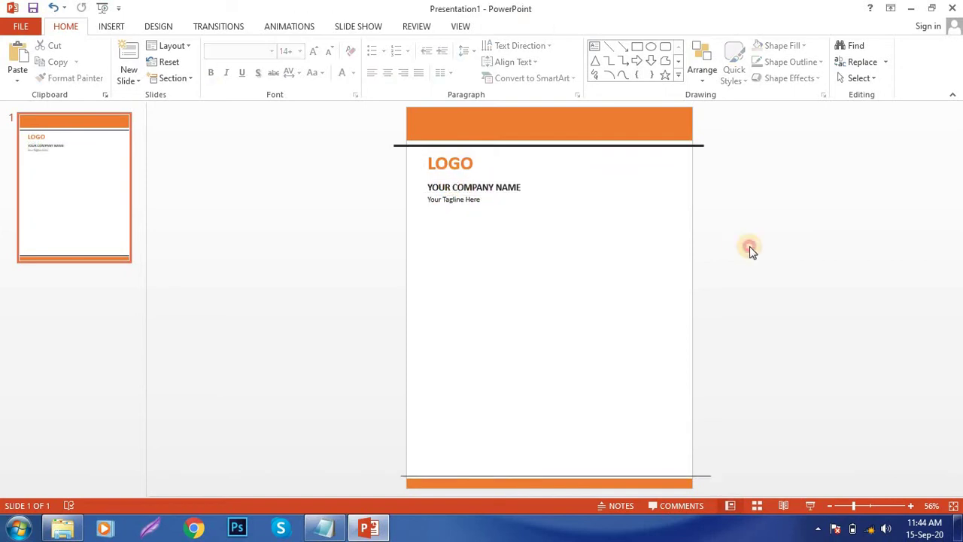
key(ctrl+s)
click(365, 353)
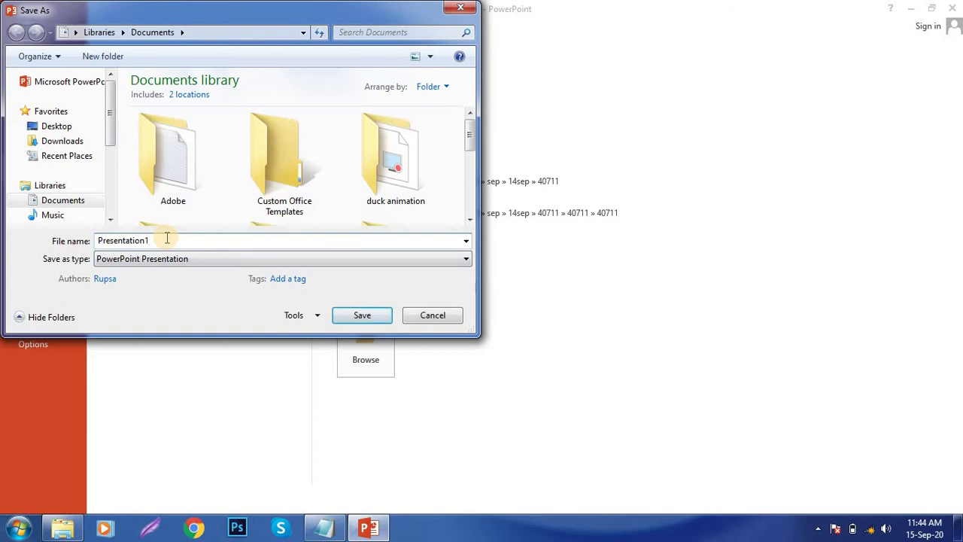
Step: Save the letterhead in Documents as Presentation1b
text(b)
click(367, 315)
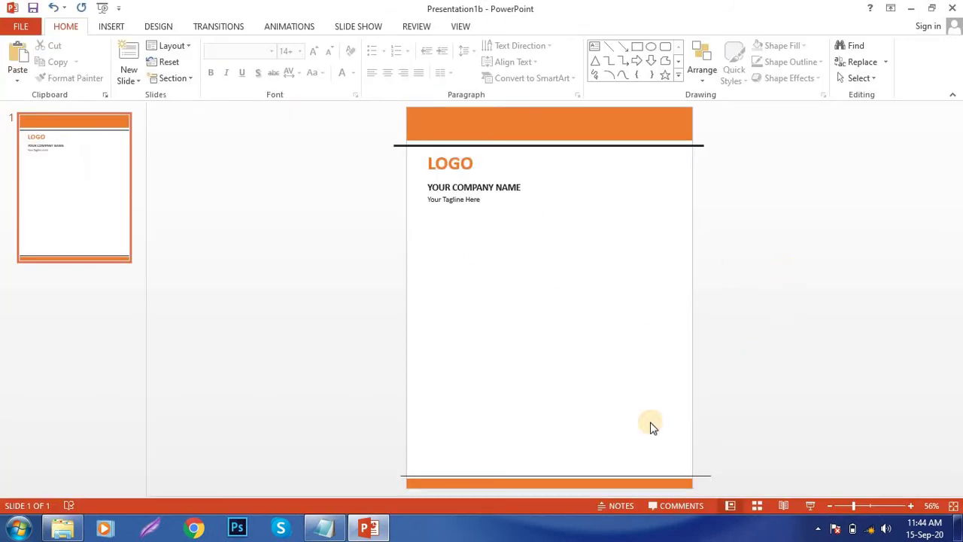
Step: Copy the tagline box to the lower right as a right-aligned placeholder phone-number line
click(466, 197)
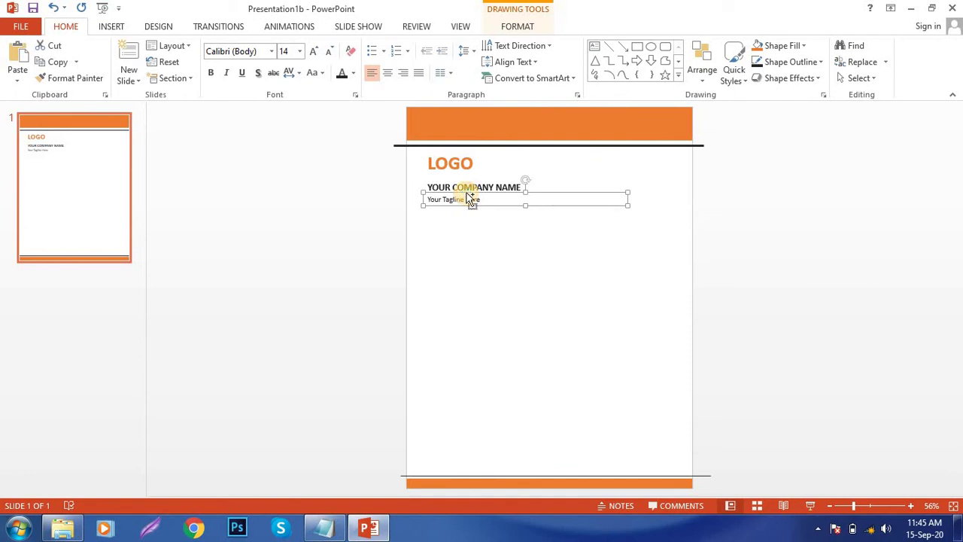
drag(466, 196, 632, 383)
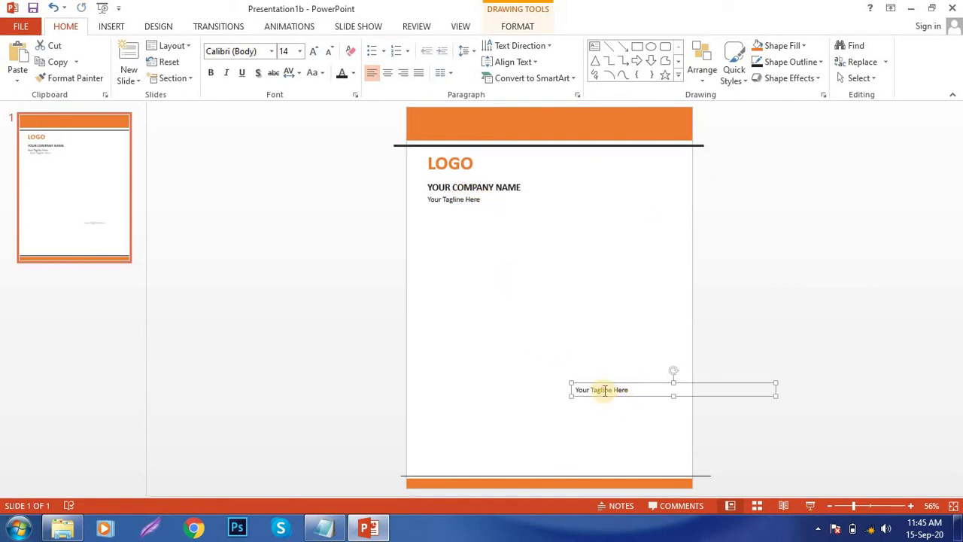
triple_click(606, 385)
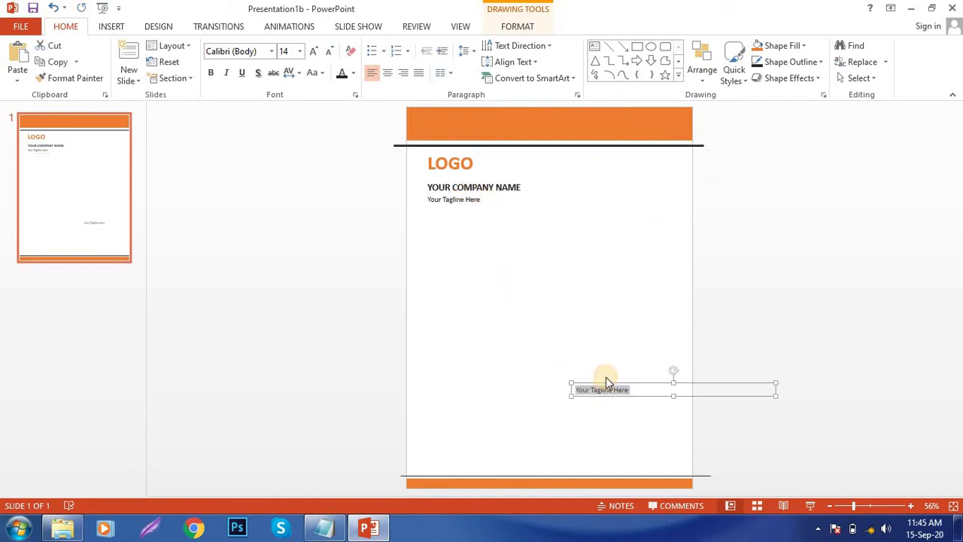
key(BackSpace)
text(000 000 0000)
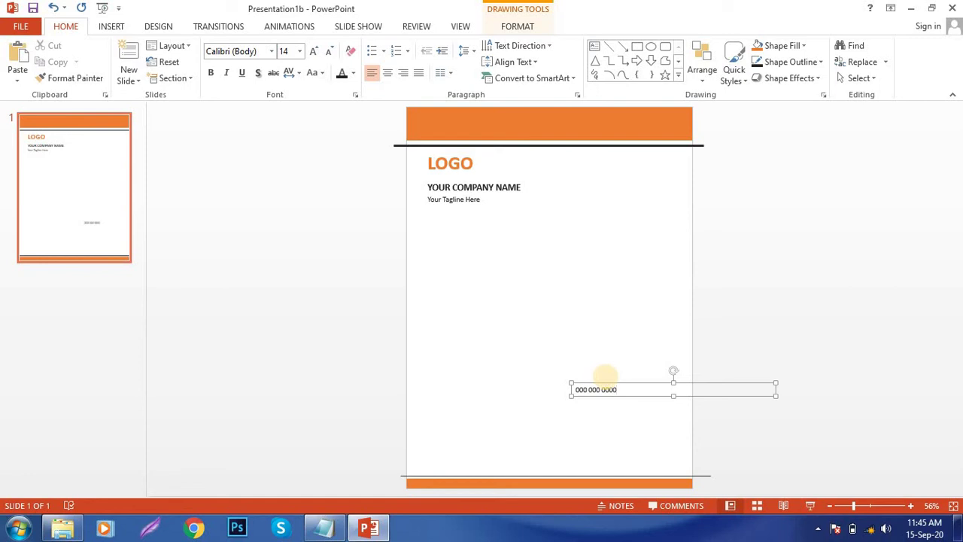
triple_click(622, 387)
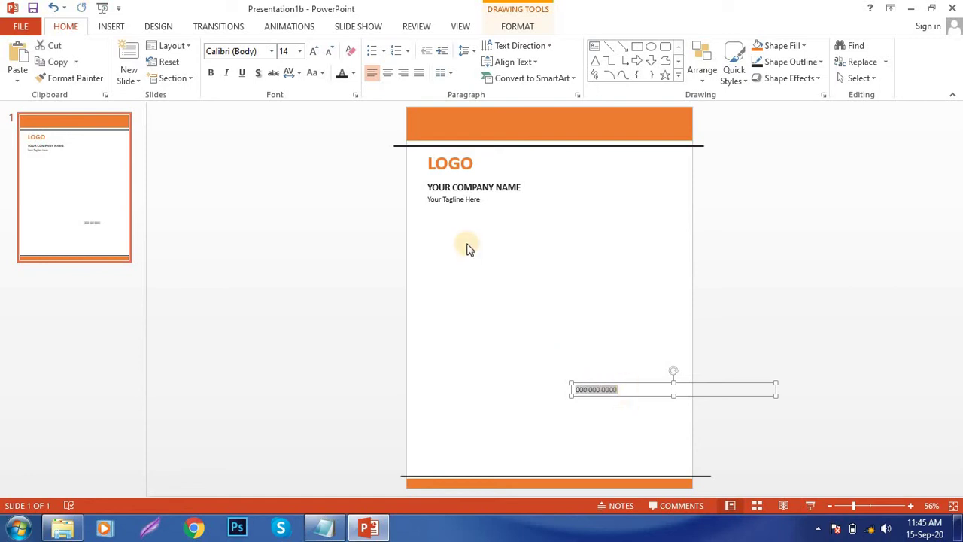
click(403, 72)
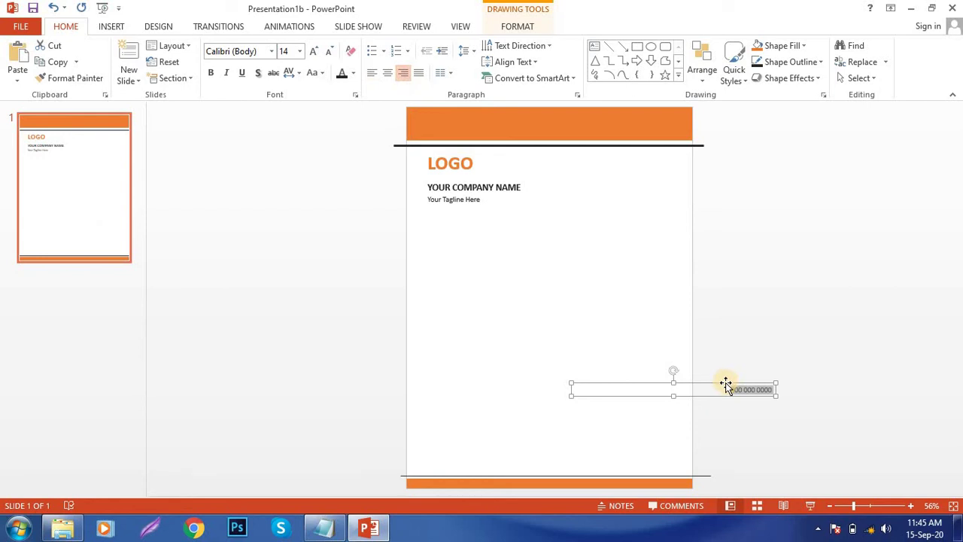
mouse_move(726, 385)
mouse_down()
mouse_move(616, 419)
mouse_move(631, 367)
mouse_up()
scroll(651, 421, down, 3)
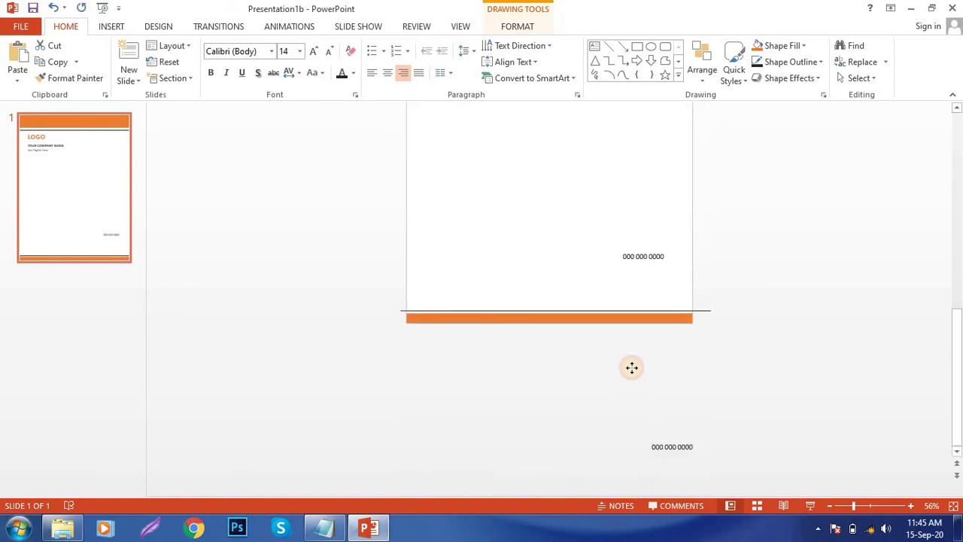
Step: Replace the lower duplicate number with a placeholder company e-mail address
drag(632, 367, 617, 265)
scroll(631, 289, up, 3)
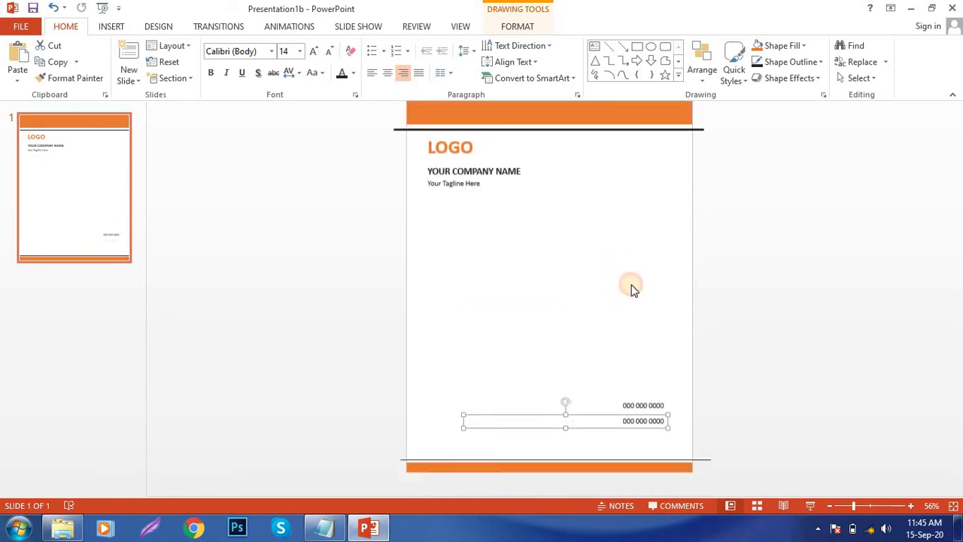
scroll(632, 290, up, 1)
click(651, 437)
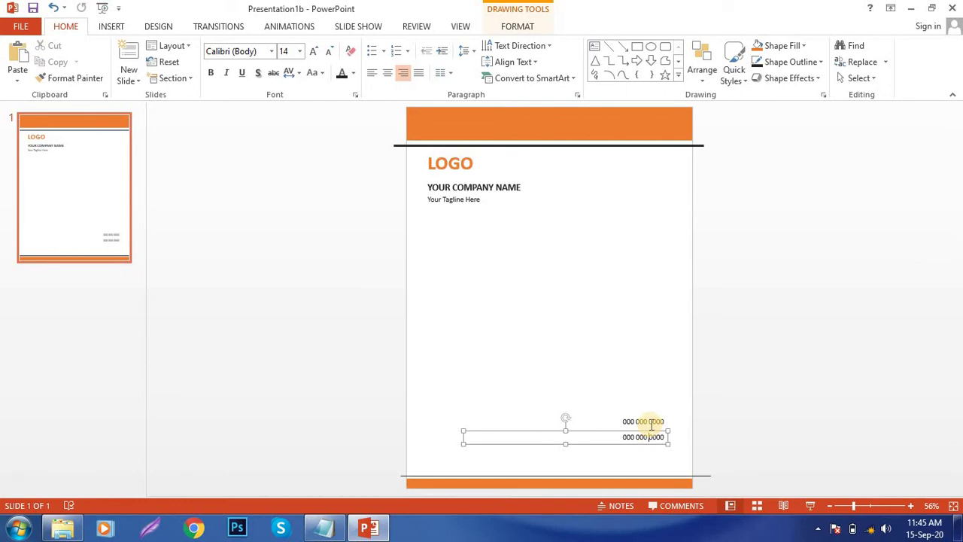
key(ctrl+a)
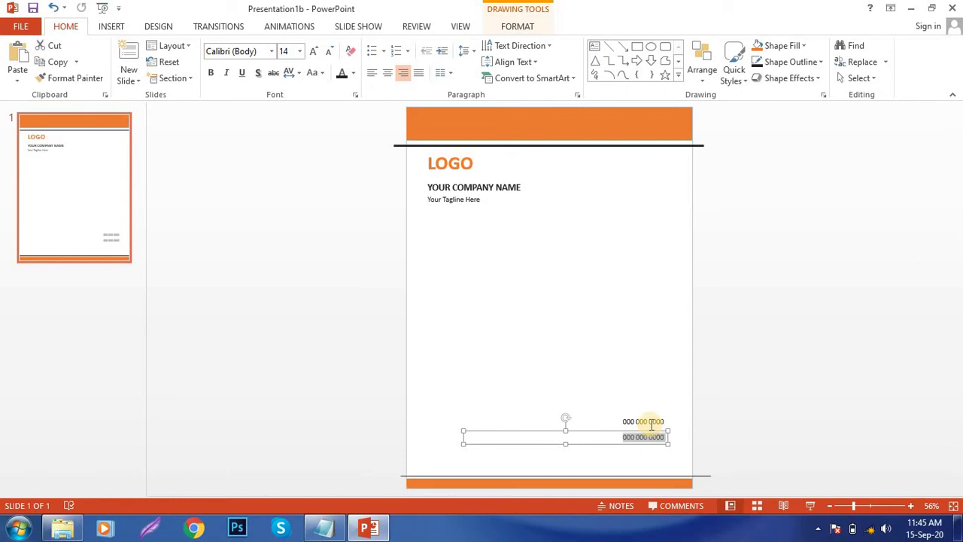
key(Delete)
text(company)
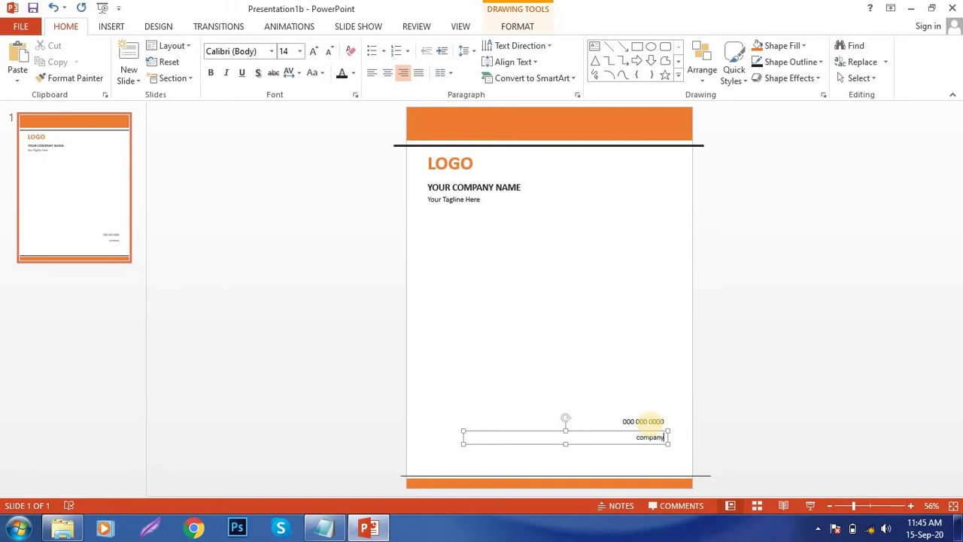
text(@g)
text(mail)
text(.c)
text(om)
click(743, 400)
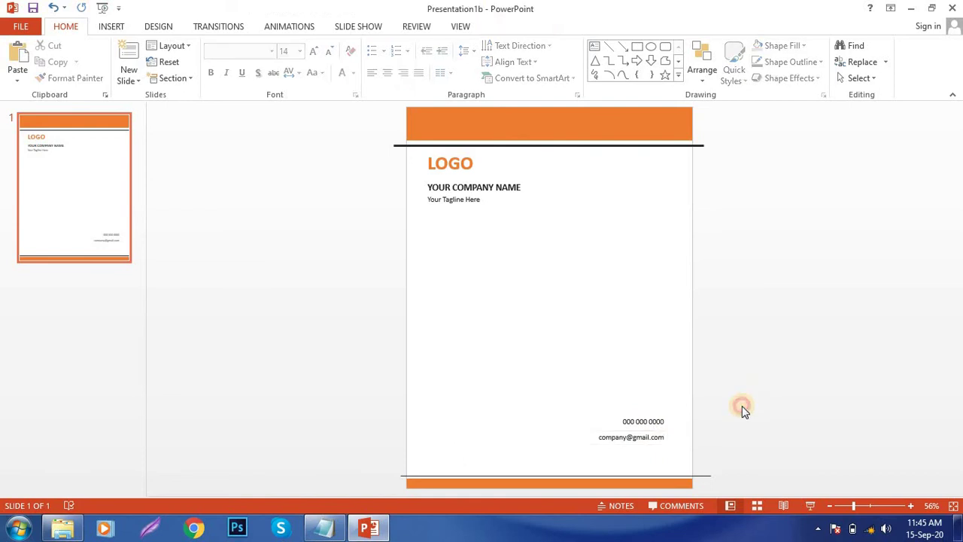
Step: Duplicate the e-mail line below and trim it to company.com for the website
click(627, 434)
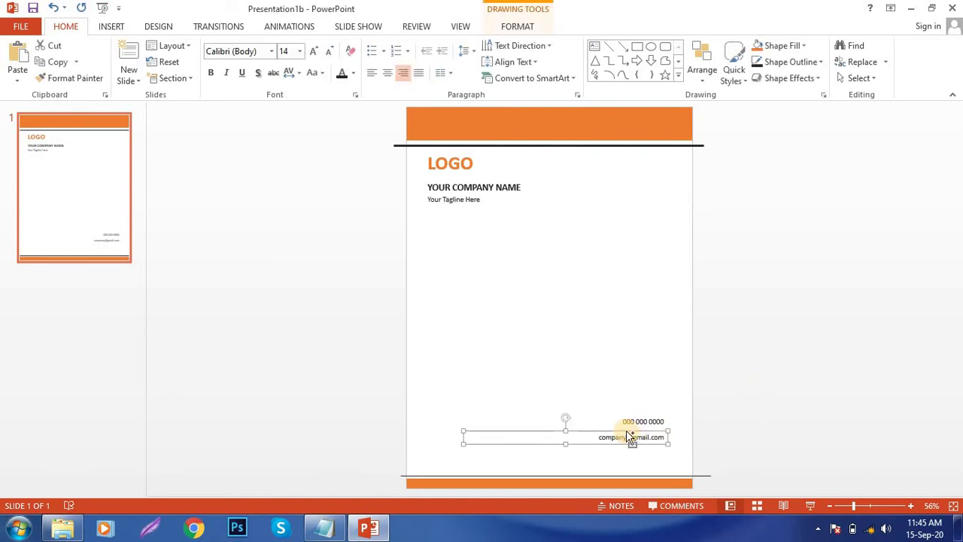
mouse_move(627, 435)
mouse_down()
mouse_move(636, 443)
mouse_move(628, 450)
mouse_up()
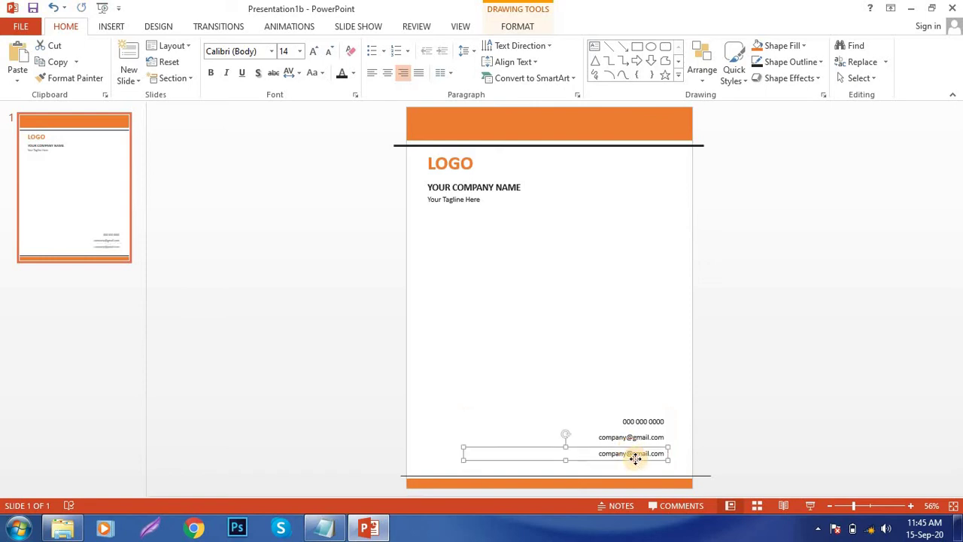
click(625, 454)
drag(626, 453, 647, 453)
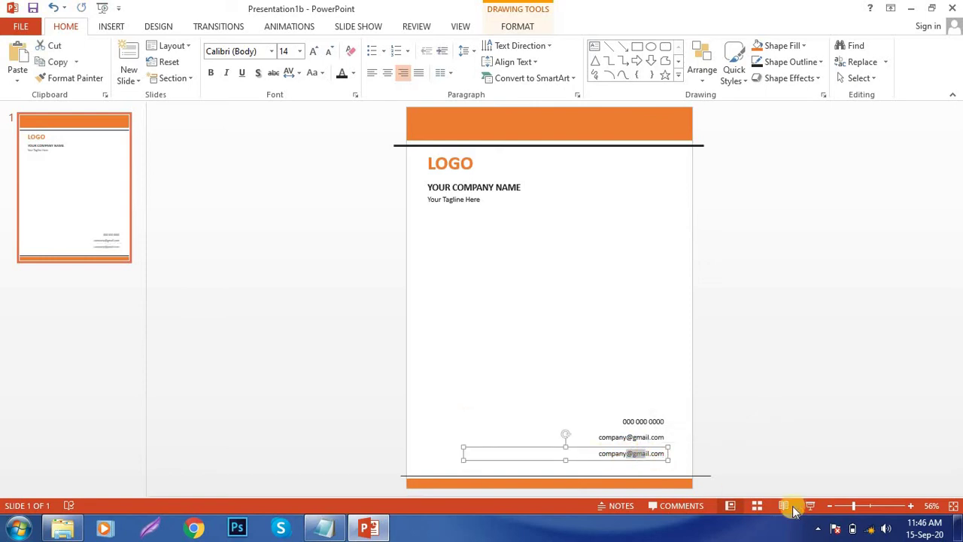
key(BackSpace)
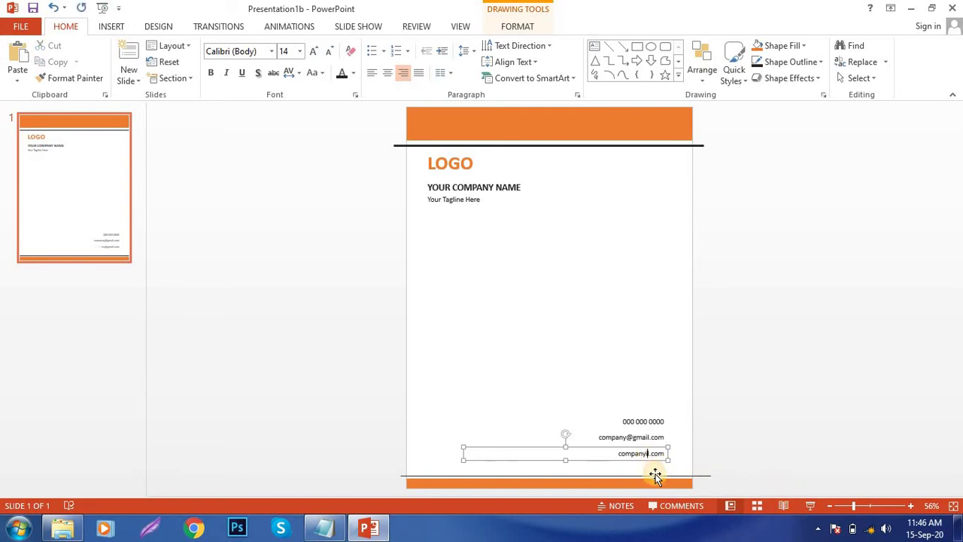
key(BackSpace)
click(625, 454)
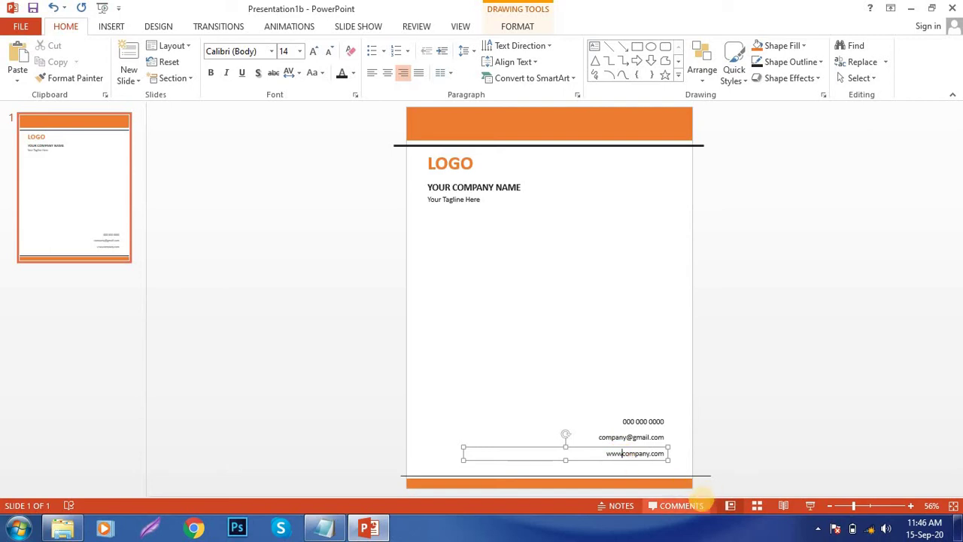
Step: Draw a small circle with orange fill and outline beside the phone-number line
click(809, 413)
scroll(809, 414, up, 7)
click(651, 45)
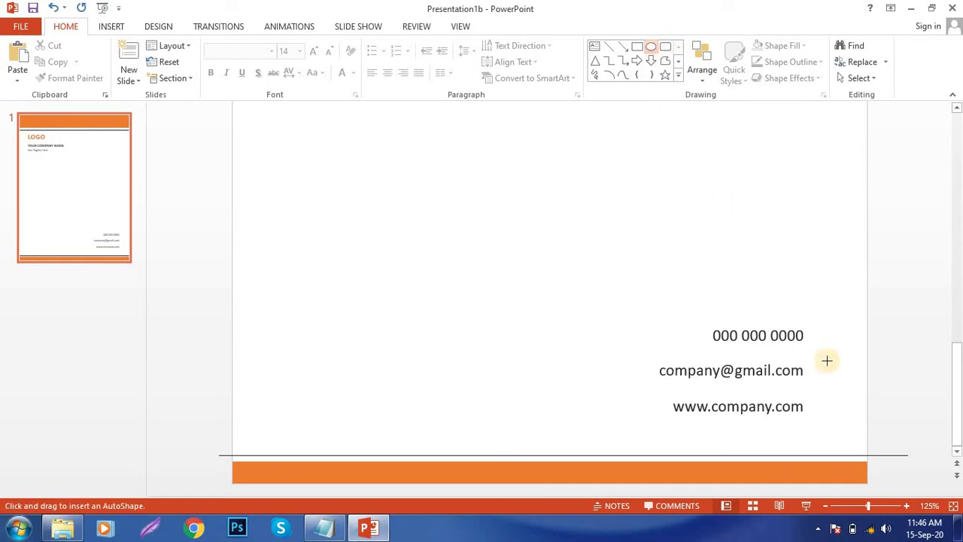
drag(811, 327, 836, 350)
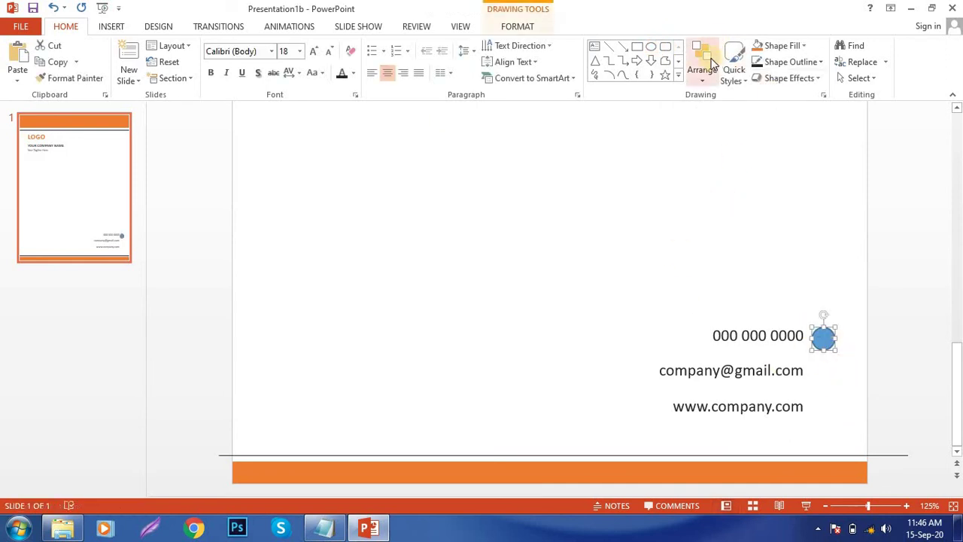
click(758, 46)
click(813, 62)
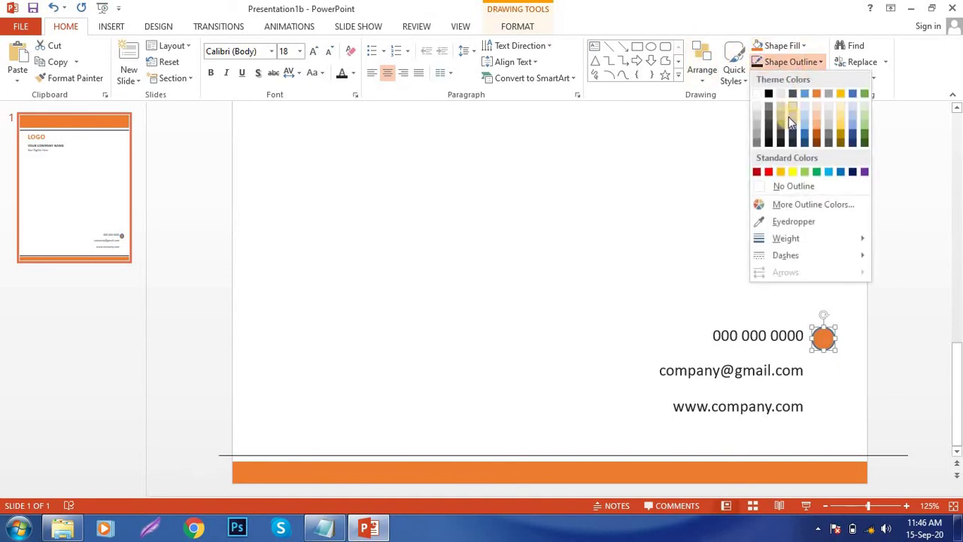
click(815, 94)
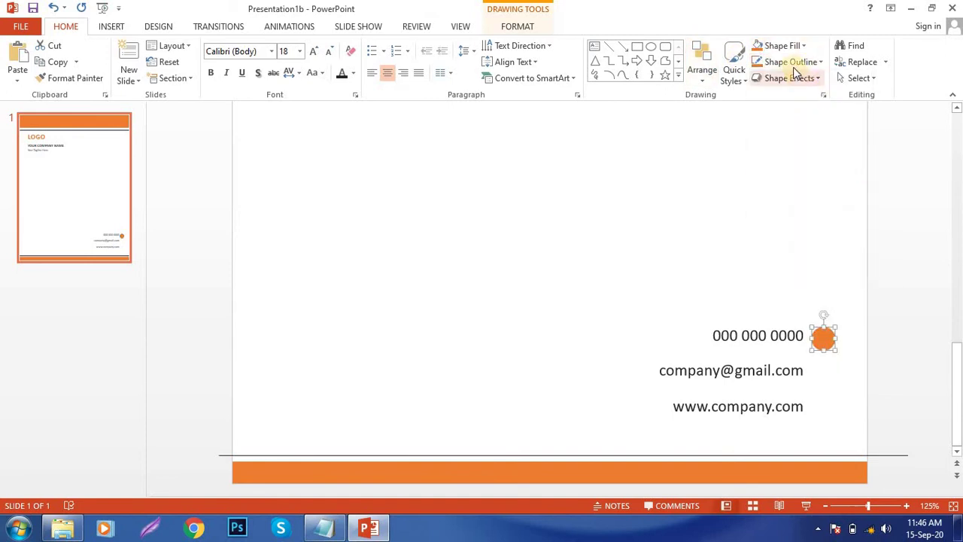
Step: Copy the circle beside the e-mail and website lines, aligning the website line with it
click(908, 264)
drag(817, 340, 822, 371)
key(ctrl+d)
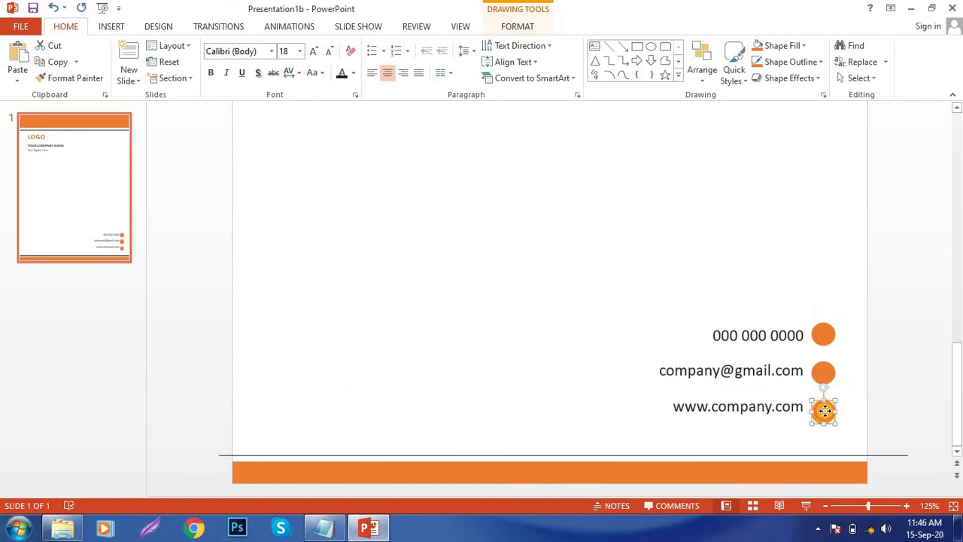
drag(821, 410, 825, 410)
click(888, 397)
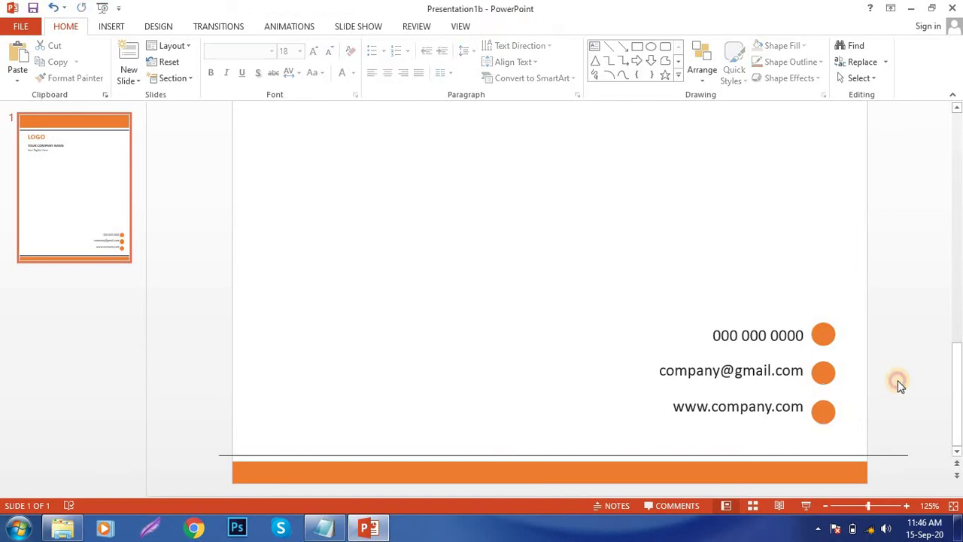
click(758, 407)
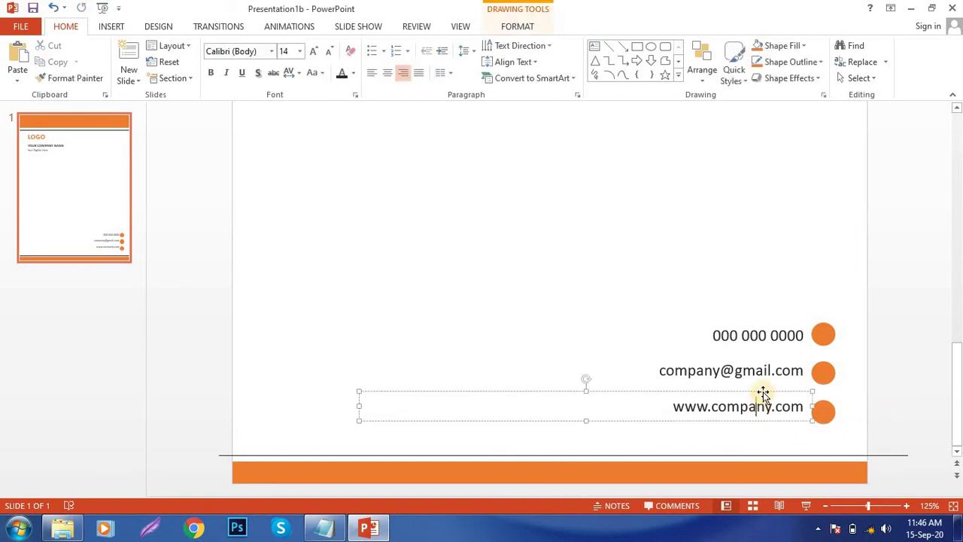
drag(758, 392, 763, 396)
Step: Paste in a tiny 0.13 × 0.1 in icon picture
click(763, 367)
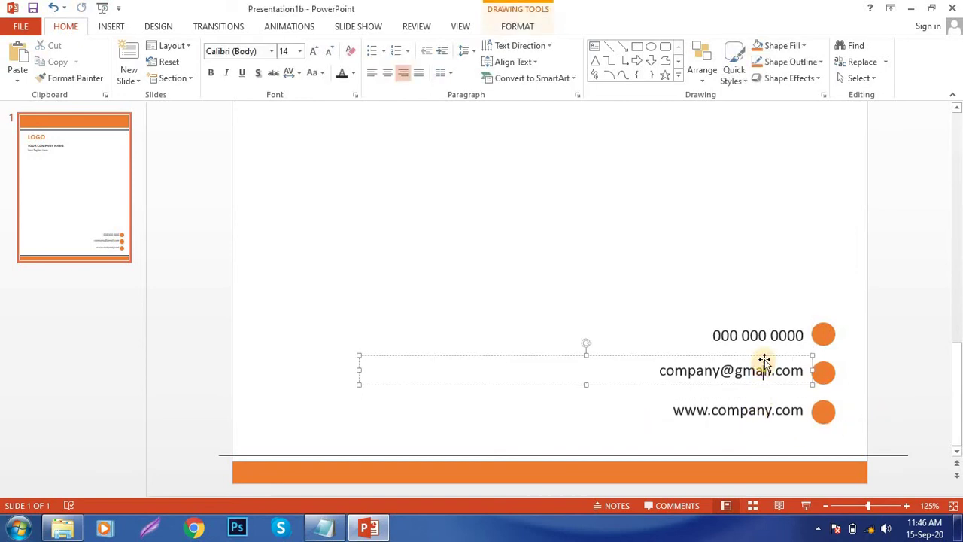
key(ctrl+v)
drag(576, 215, 578, 217)
scroll(640, 300, down, 1)
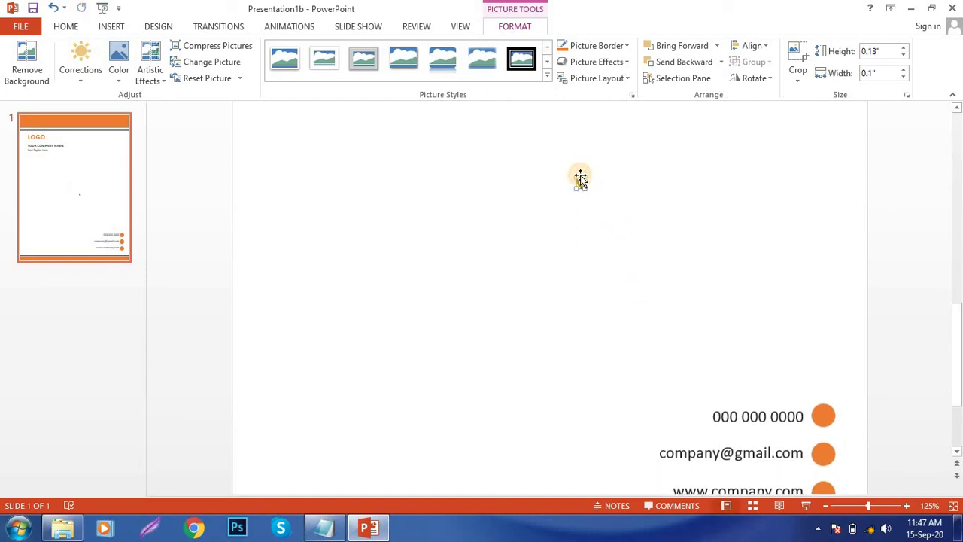
drag(590, 213, 647, 271)
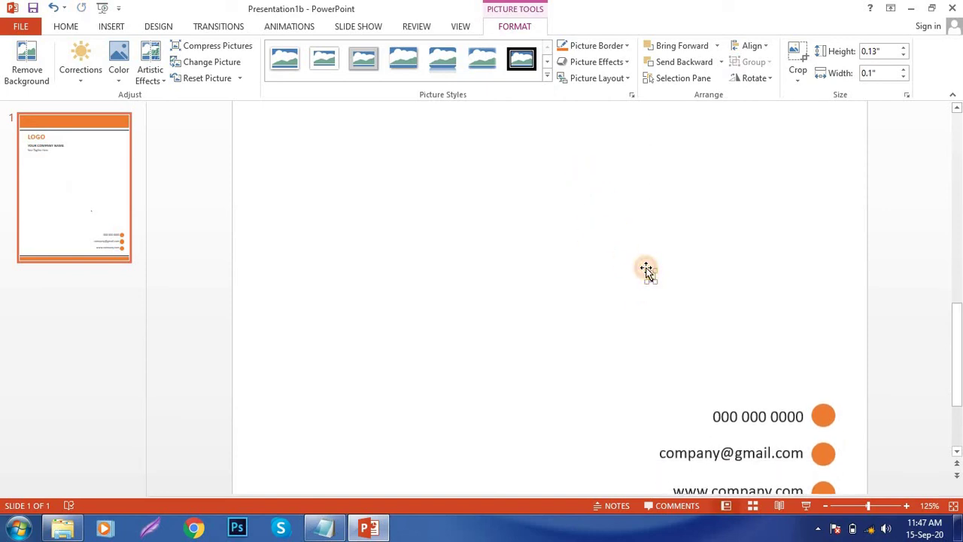
click(66, 27)
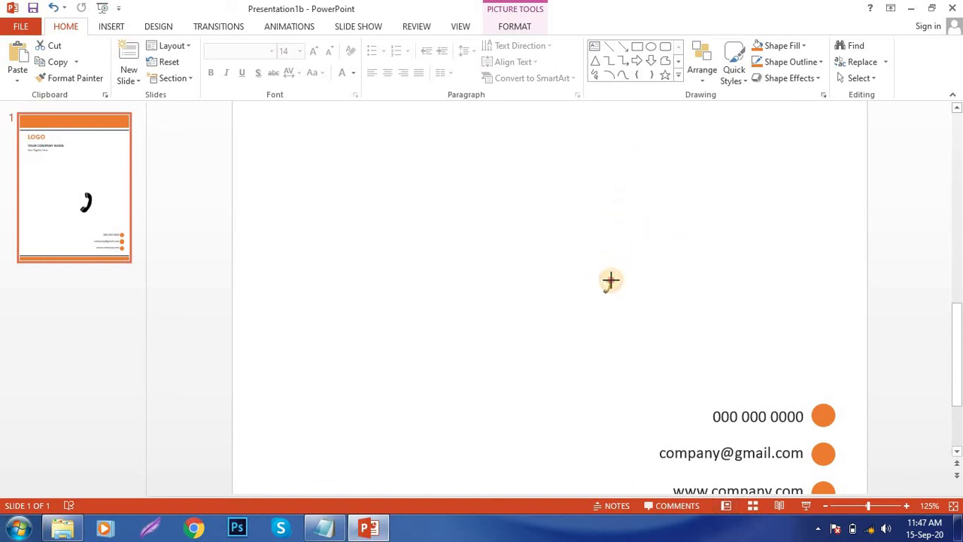
mouse_move(610, 269)
mouse_down()
mouse_move(608, 290)
mouse_move(825, 417)
mouse_up()
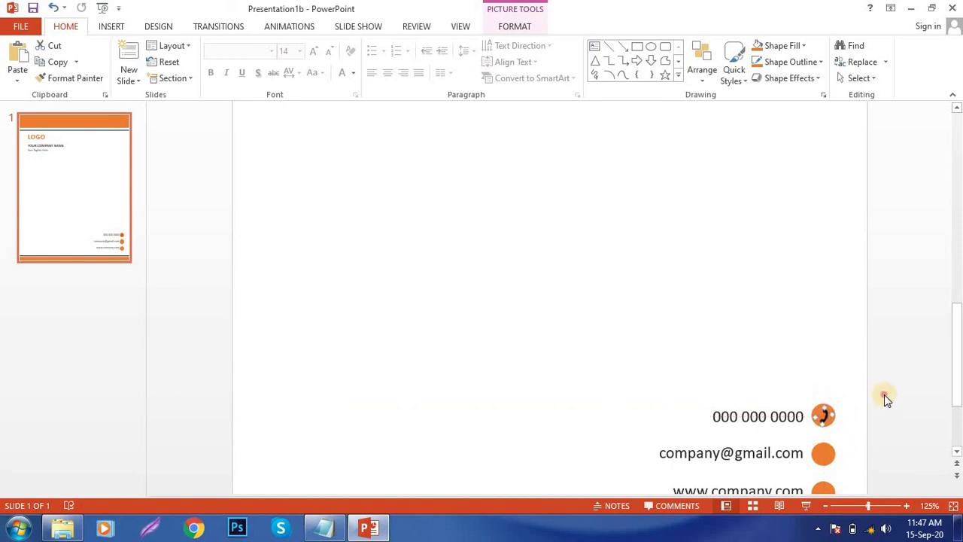
click(903, 428)
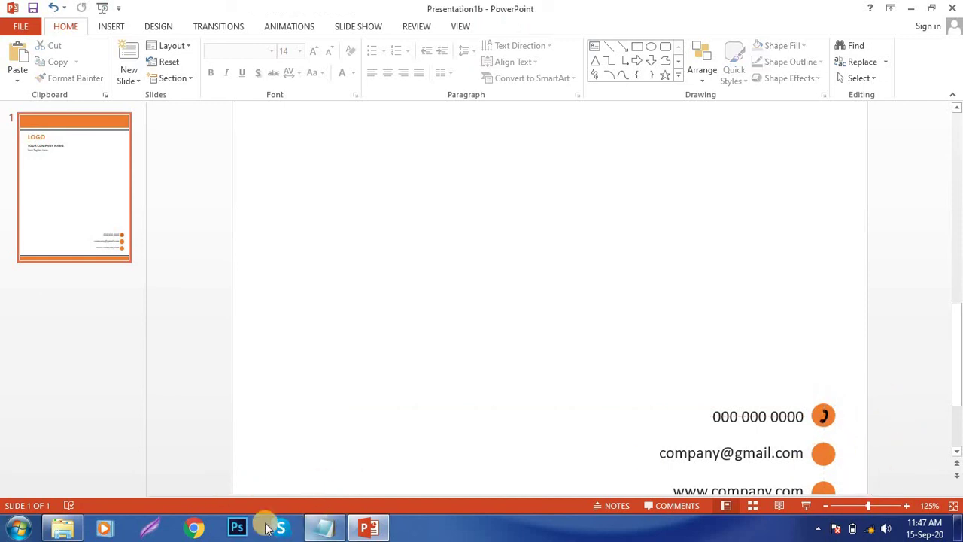
Step: Bring in the world and envelope icon images from the ICONS folder onto the letterhead slide
click(60, 528)
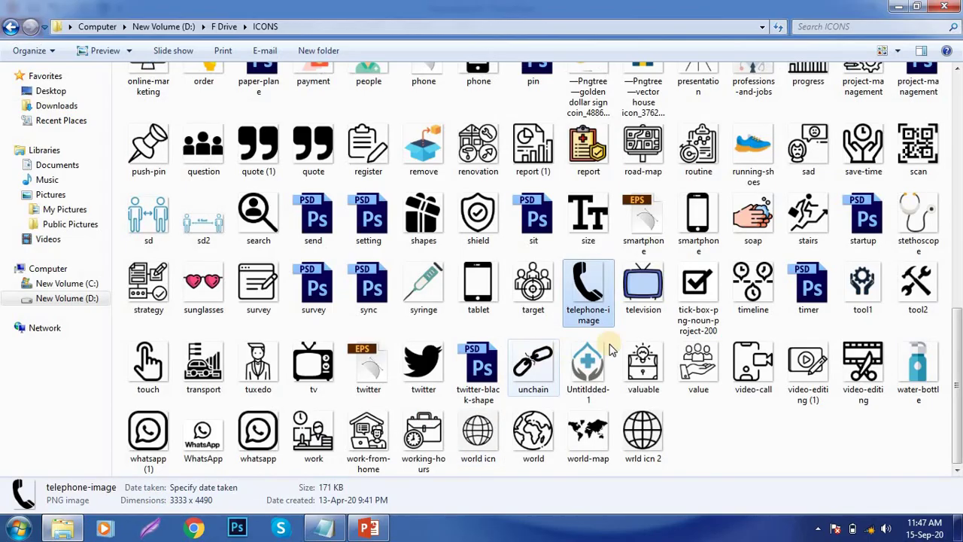
scroll(660, 384, up, 10)
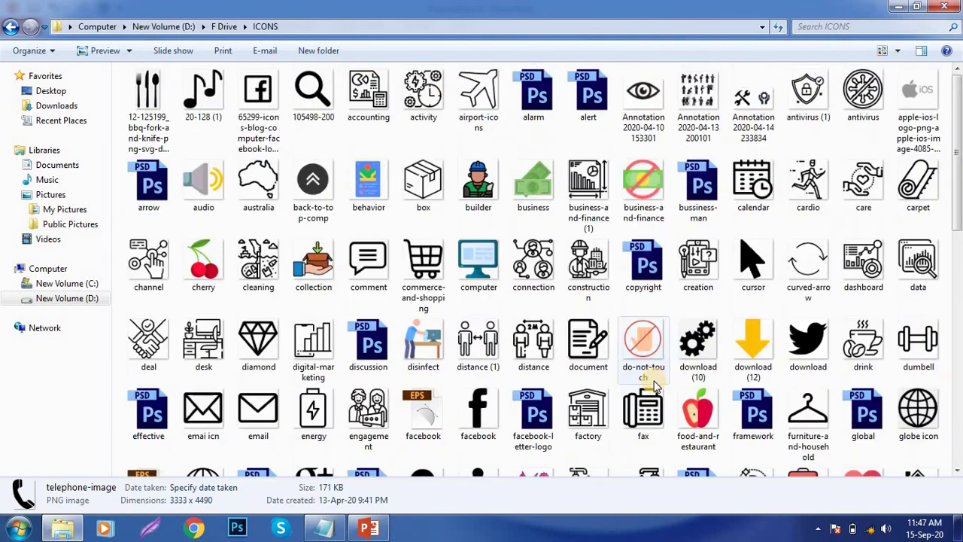
scroll(657, 378, down, 5)
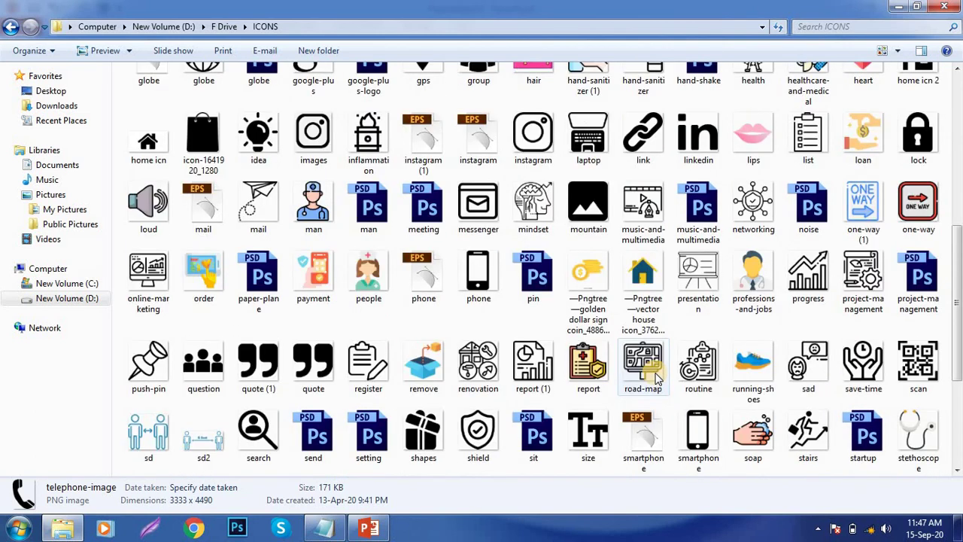
scroll(656, 378, down, 3)
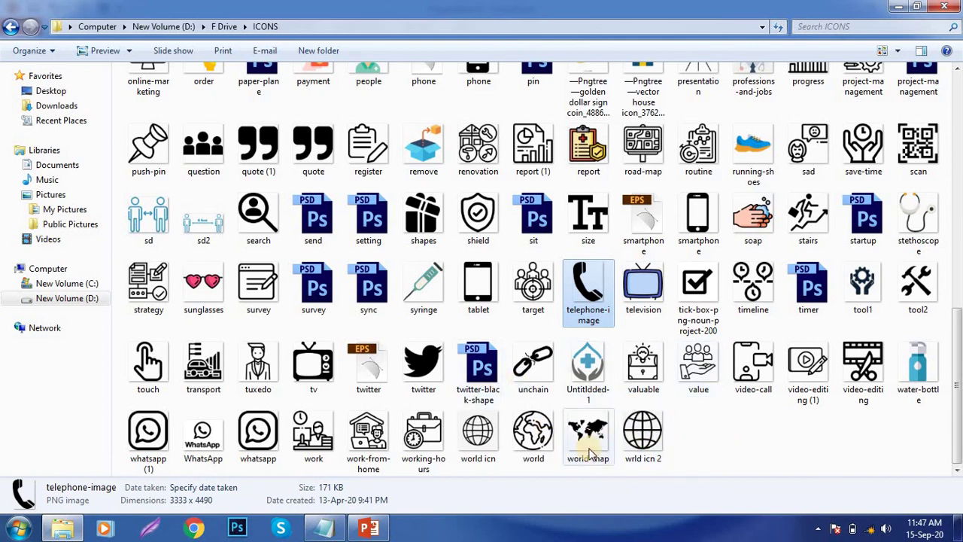
mouse_move(484, 449)
mouse_down()
mouse_move(381, 537)
mouse_move(642, 435)
mouse_up()
click(642, 434)
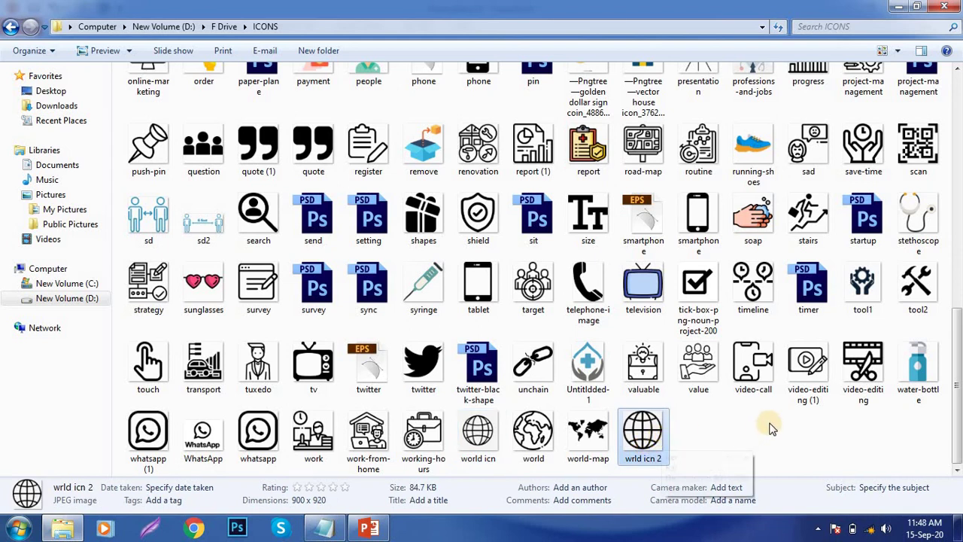
scroll(768, 428, up, 15)
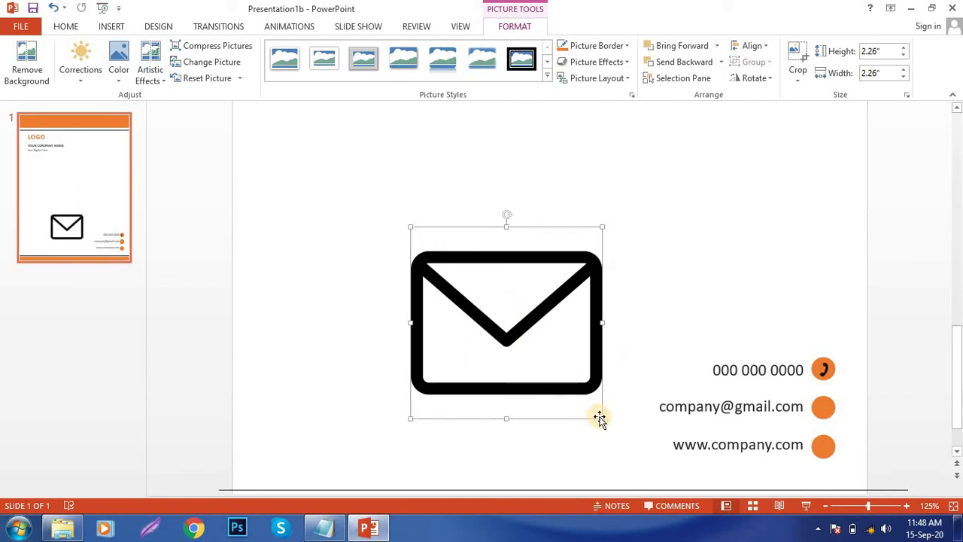
Step: Shrink the envelope and globe icons onto the orange circles beside the e-mail and website lines
mouse_move(600, 414)
mouse_down()
mouse_move(432, 272)
mouse_move(419, 240)
mouse_up()
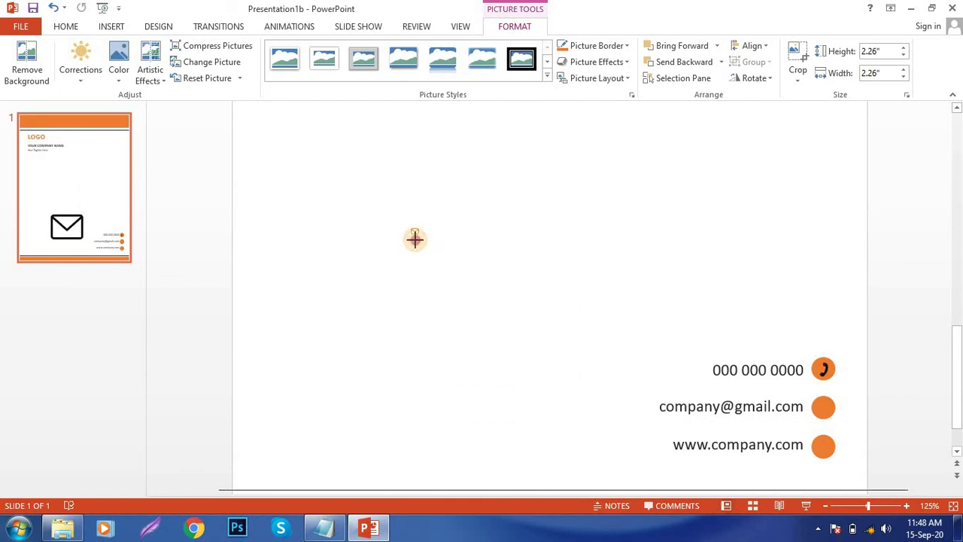
drag(419, 239, 831, 413)
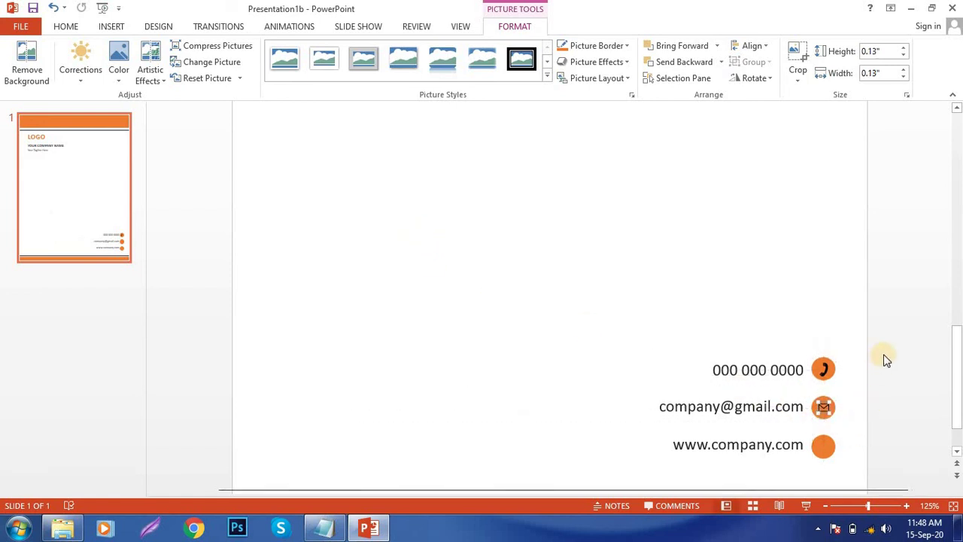
mouse_move(453, 249)
mouse_down()
mouse_move(451, 452)
mouse_move(514, 422)
mouse_up()
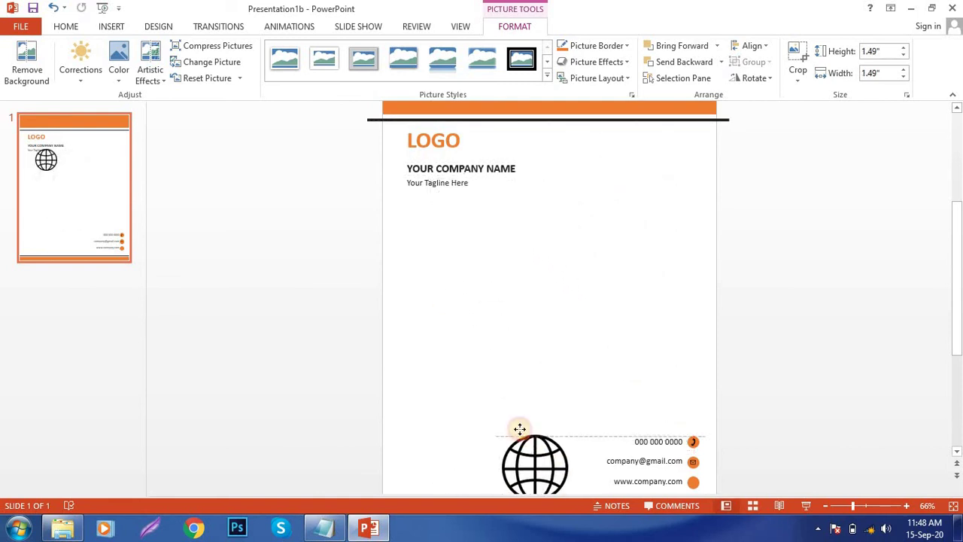
drag(553, 382, 496, 438)
ctrl+scroll(558, 413, up, 8)
drag(450, 315, 905, 394)
click(544, 351)
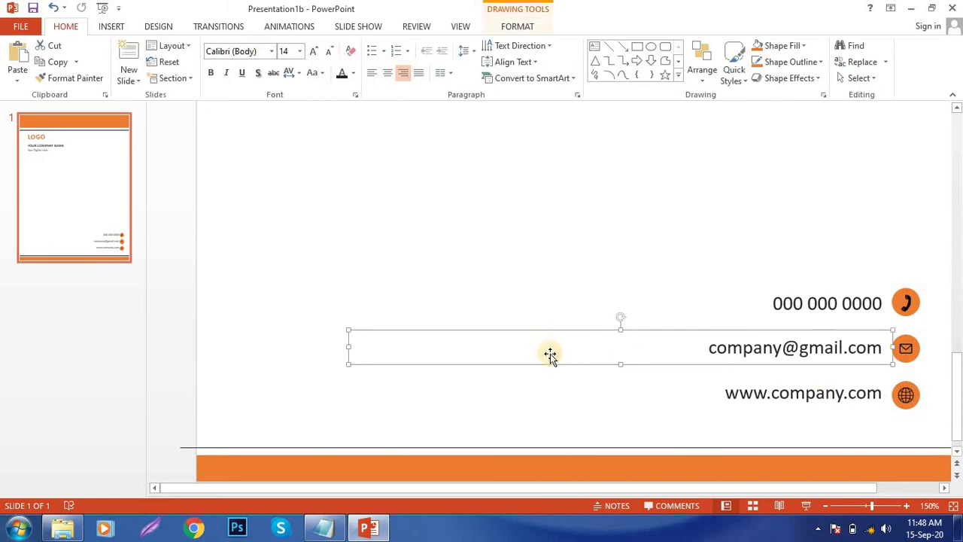
ctrl+scroll(564, 329, down, 9)
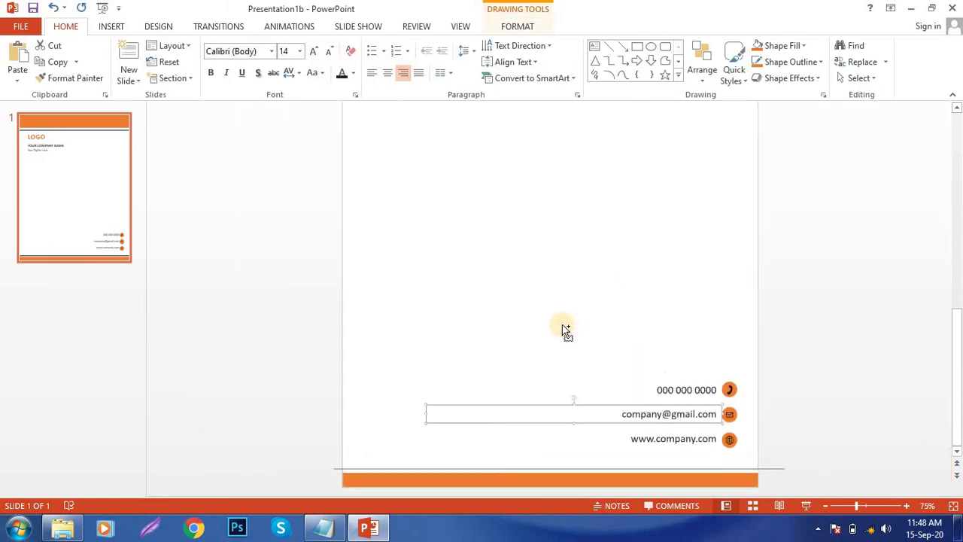
ctrl+scroll(564, 328, down, 1)
click(758, 331)
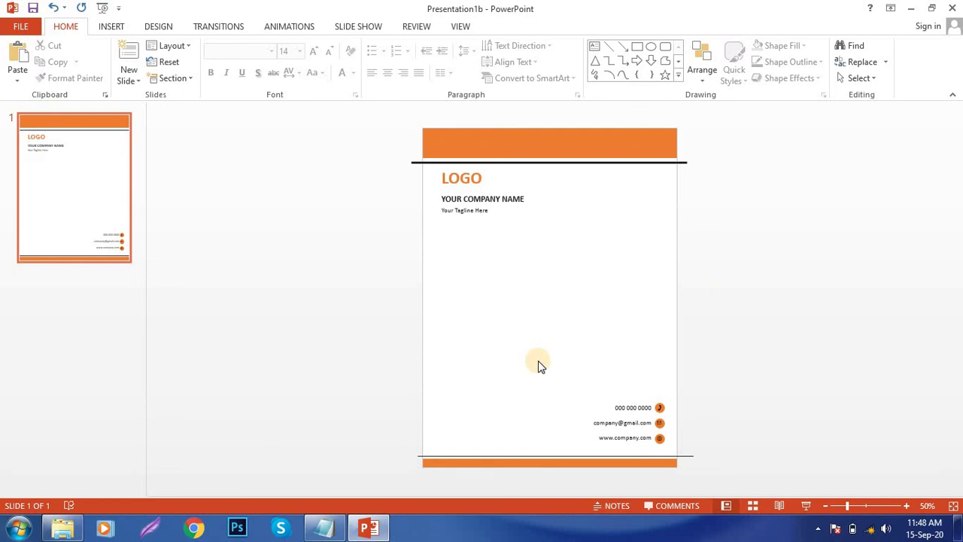
Step: Export only the current slide as a JPEG named Presentation1b to Documents
click(18, 26)
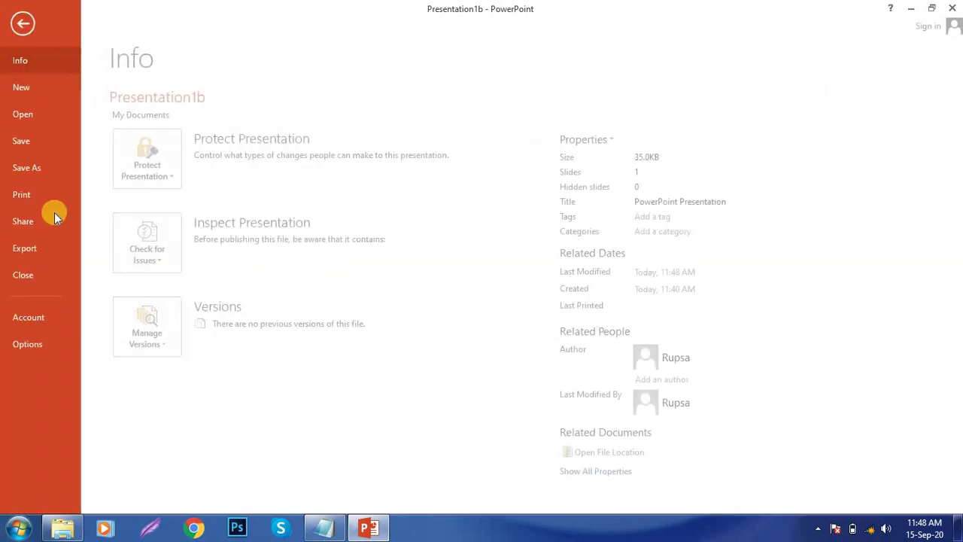
click(44, 250)
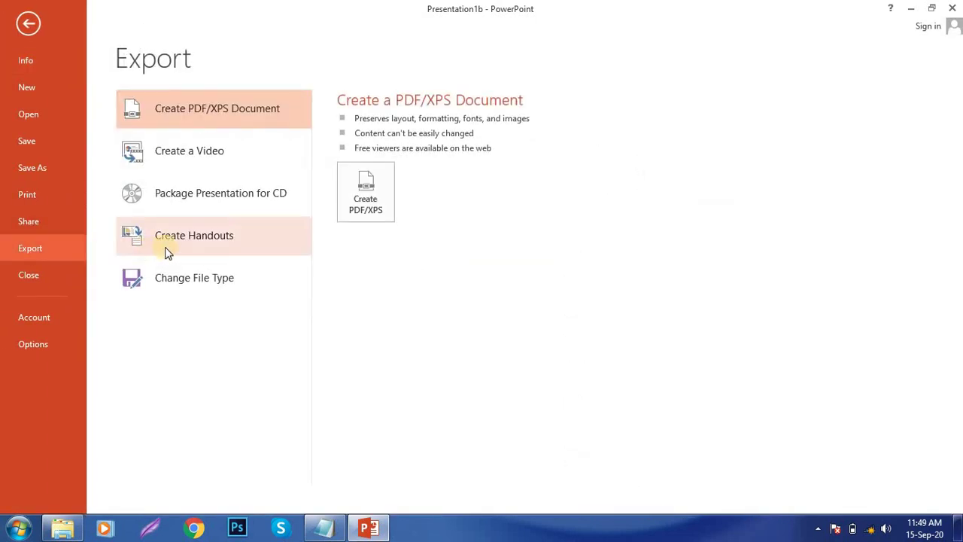
click(211, 291)
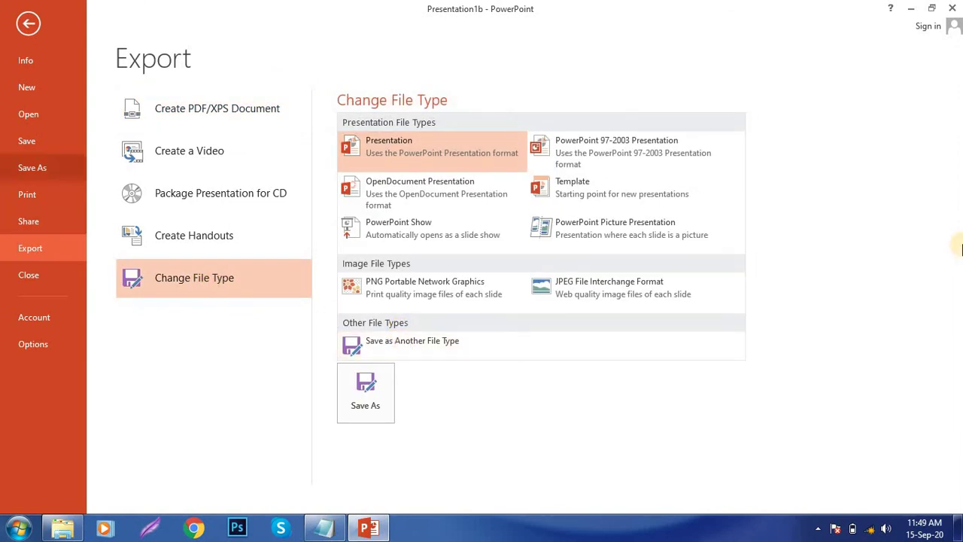
click(563, 290)
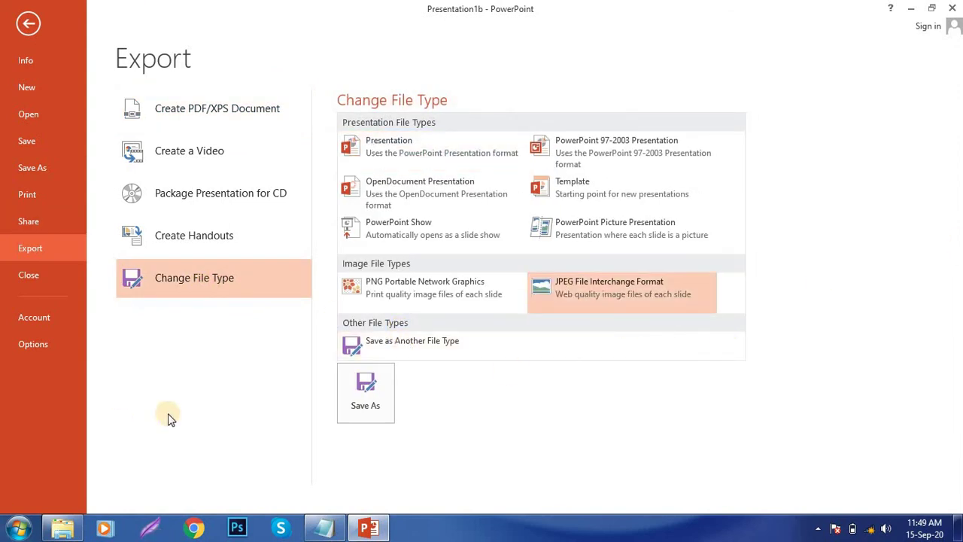
click(384, 406)
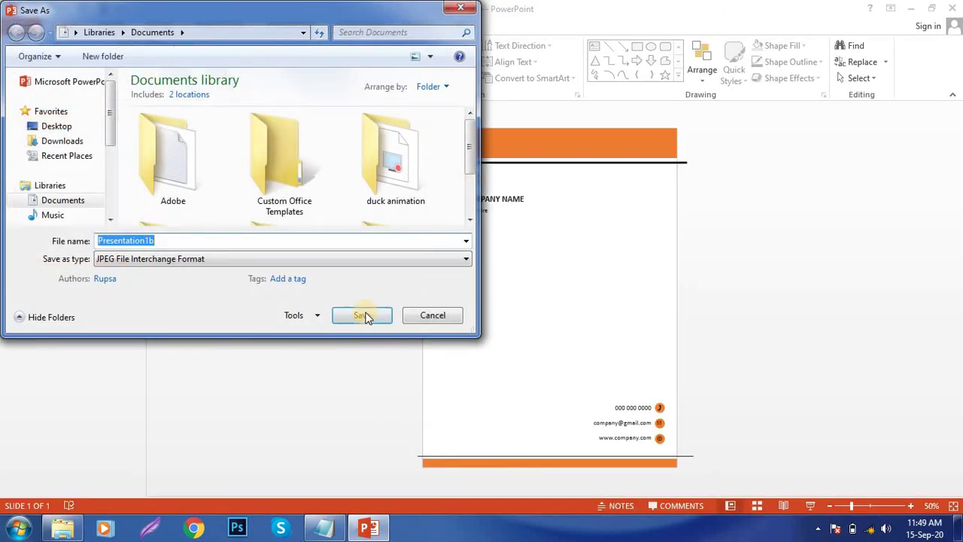
click(367, 309)
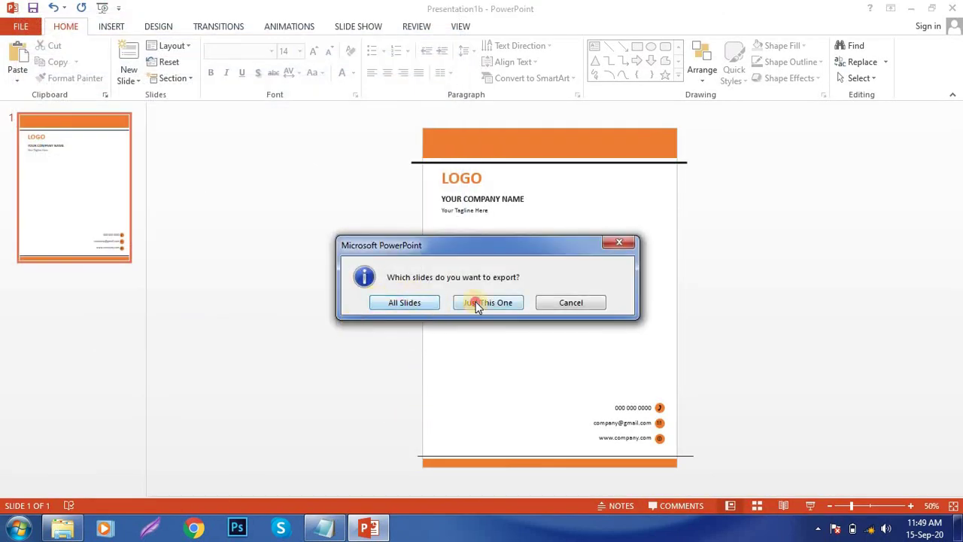
click(475, 302)
click(63, 528)
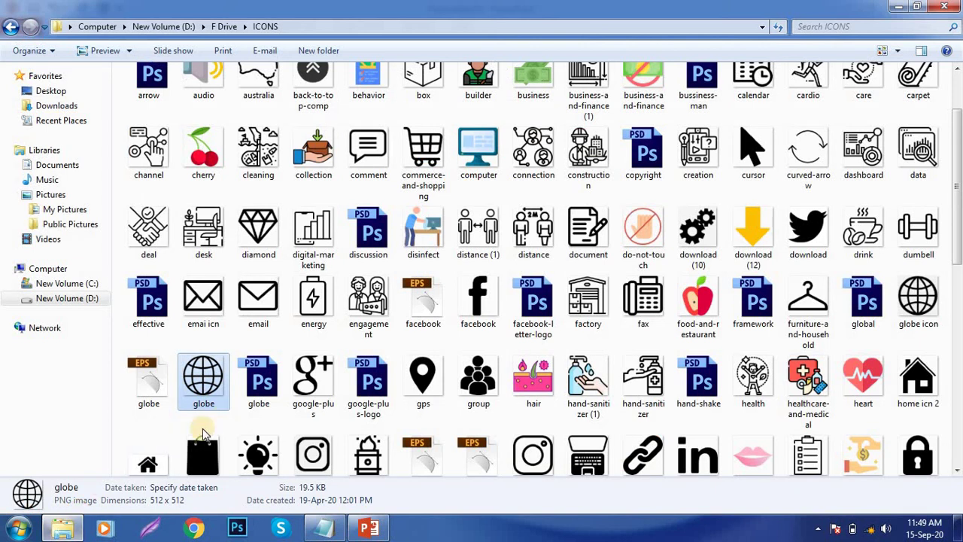
mouse_move(61, 209)
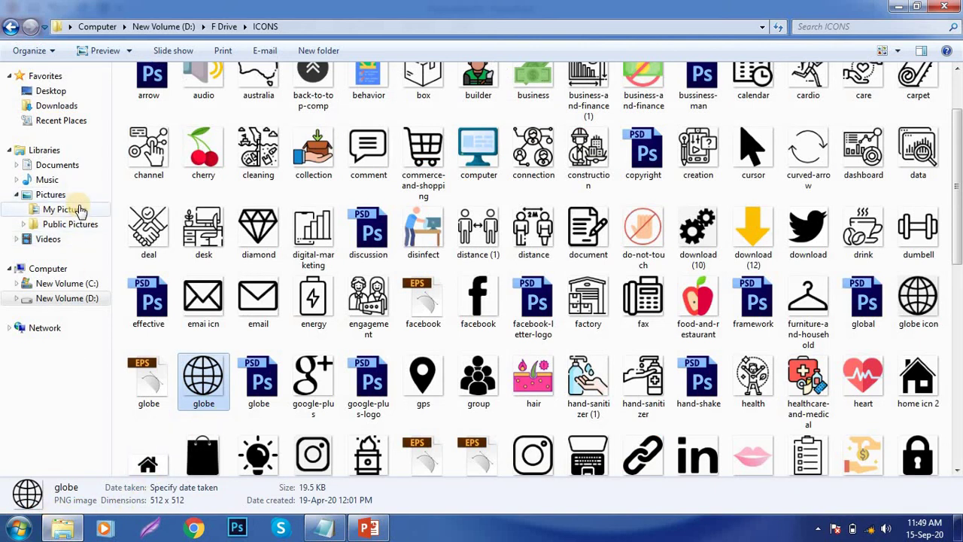
Step: Refresh the Documents library and open the exported Presentation1b JPEG
click(75, 164)
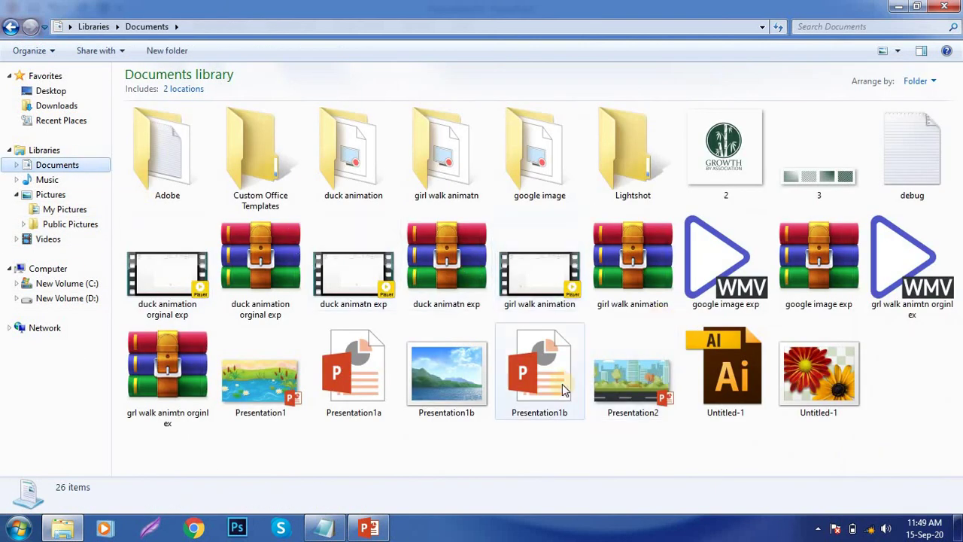
right_click(690, 456)
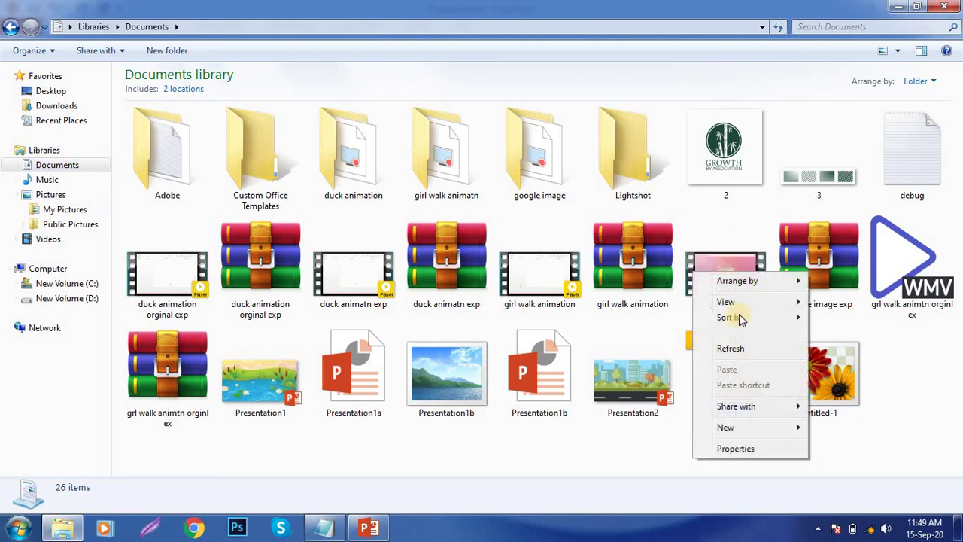
click(734, 355)
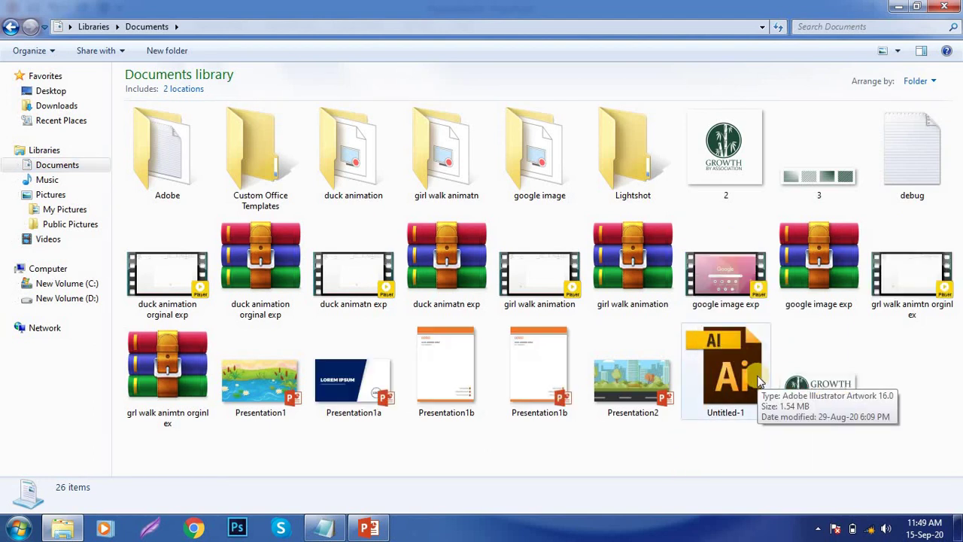
click(467, 389)
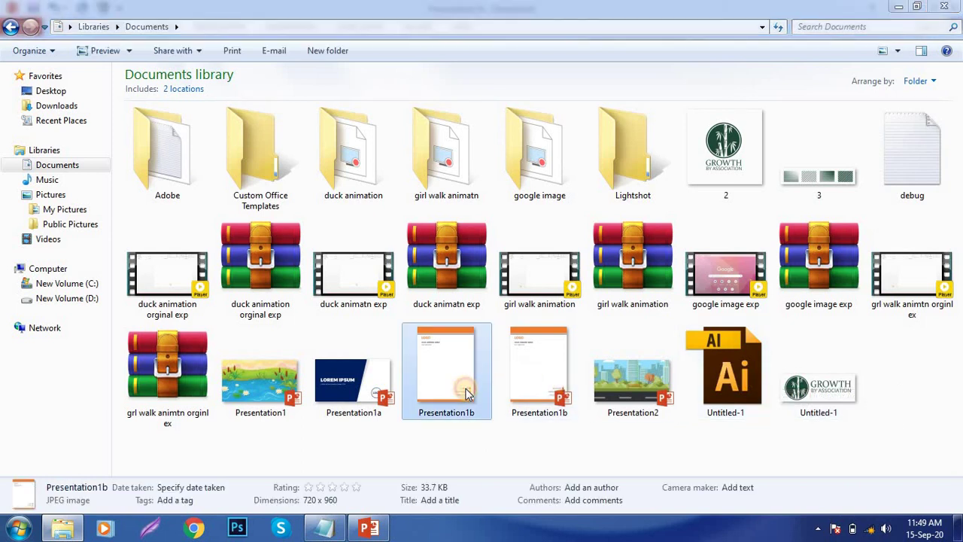
double_click(466, 388)
Step: Maximize the Photo Viewer window showing the finished letterhead
click(841, 62)
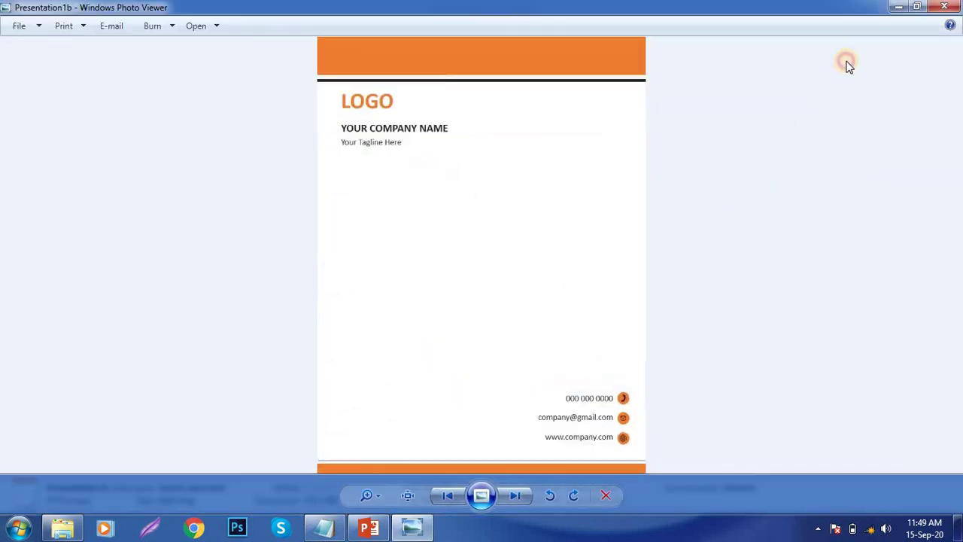